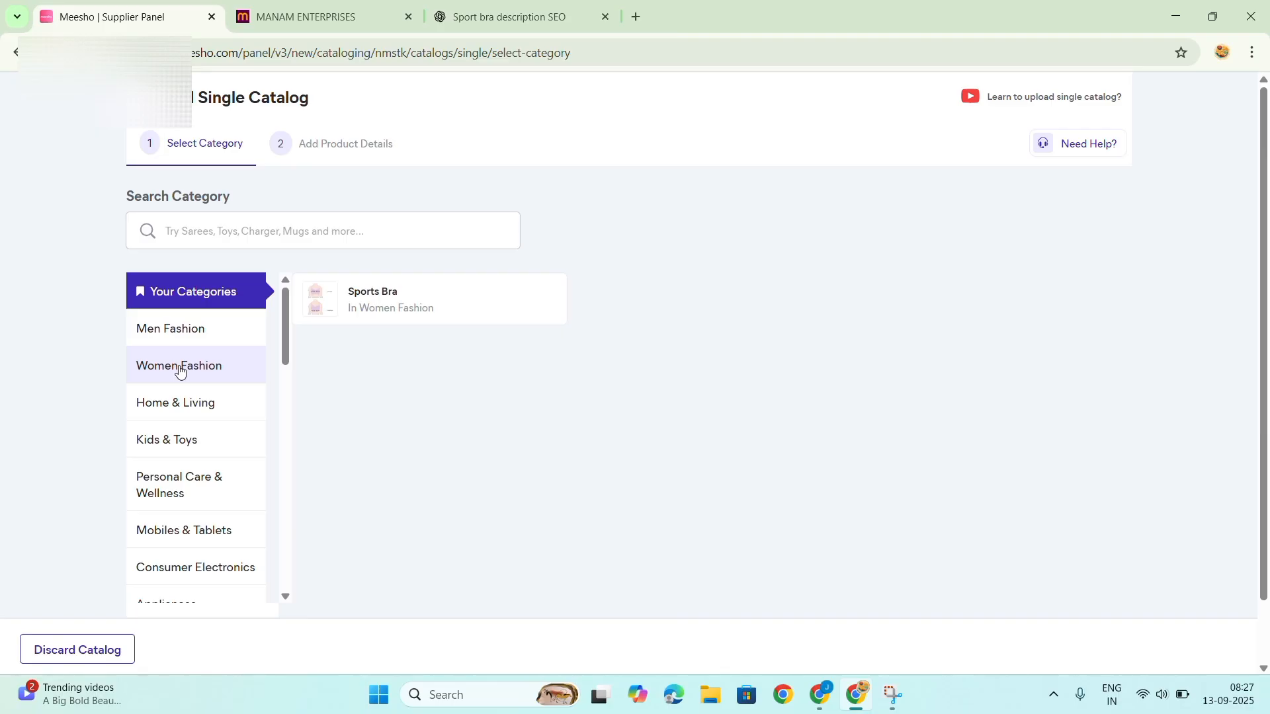
Choose the catalog category Women Fashion > Sports & Activewear > Innerwear > Sports Bra.
click(229, 369)
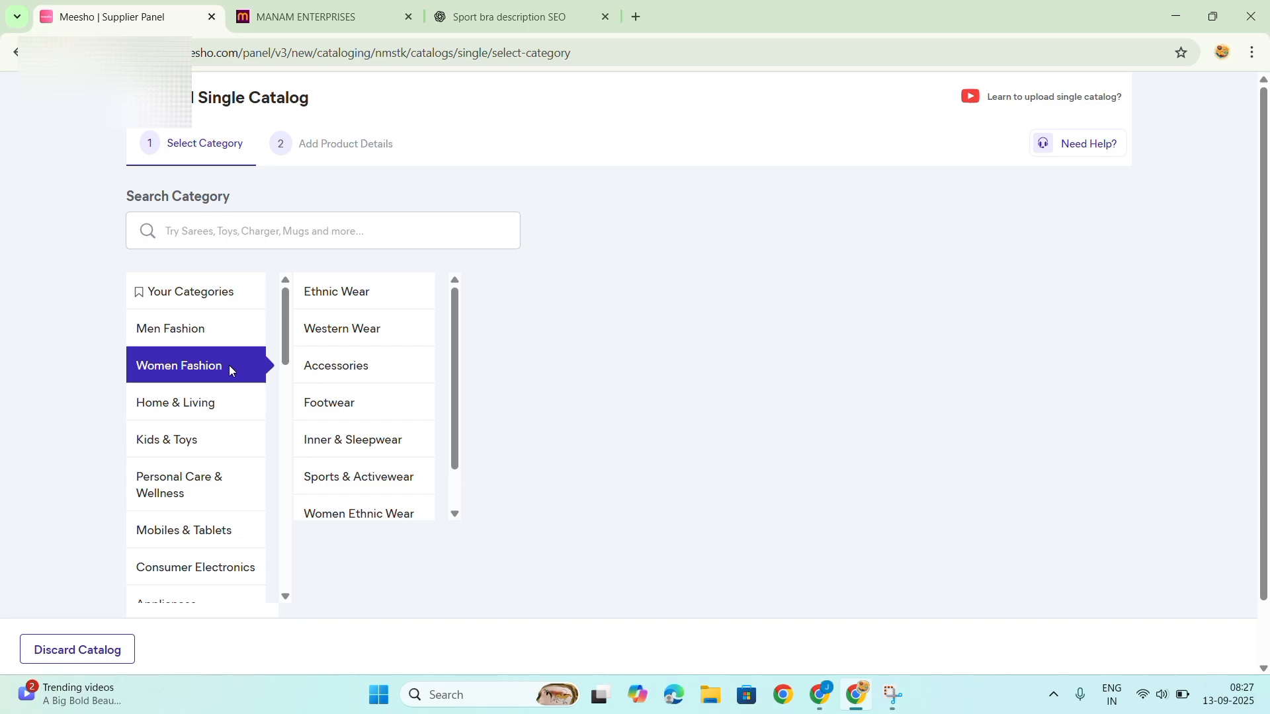
click(330, 439)
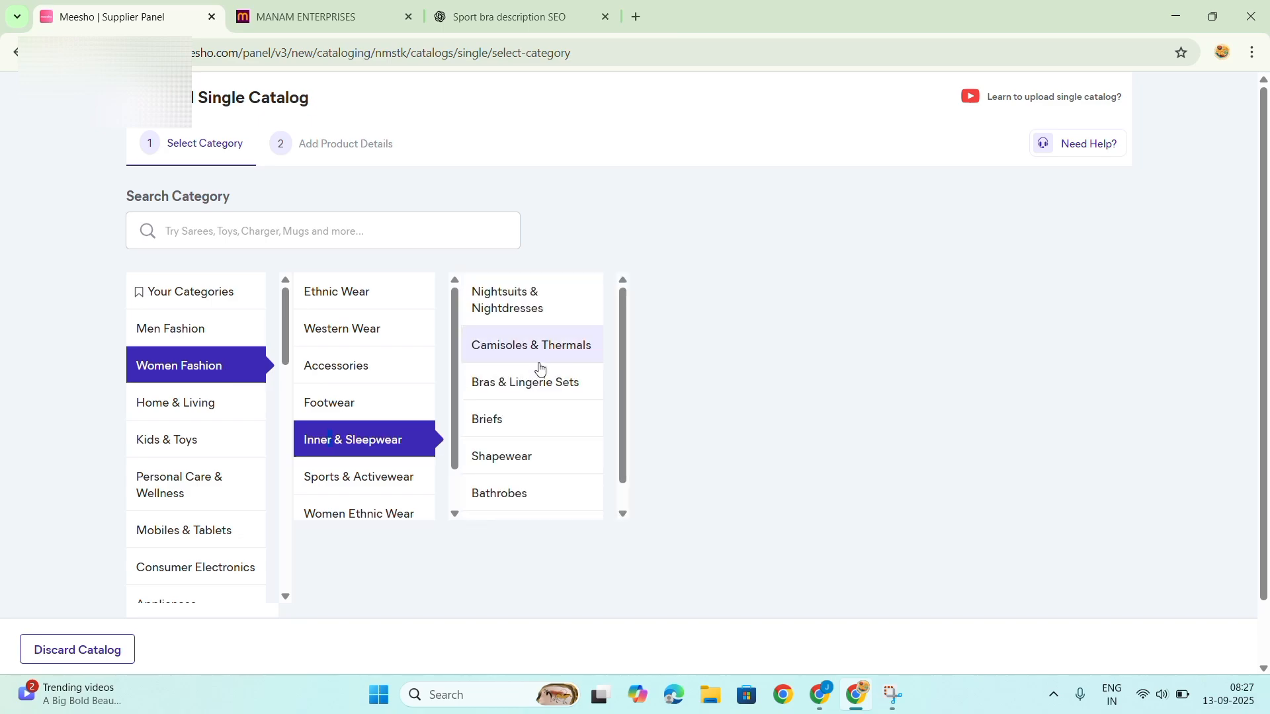
double_click(354, 487)
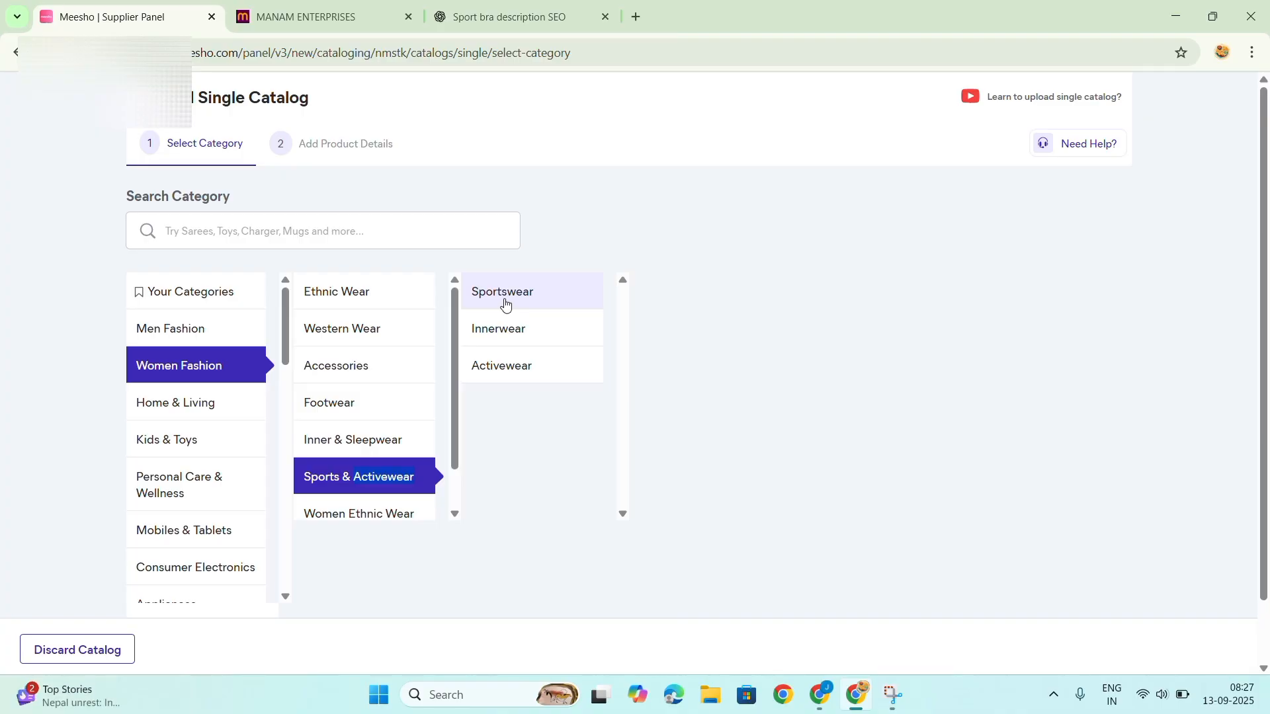
double_click(508, 328)
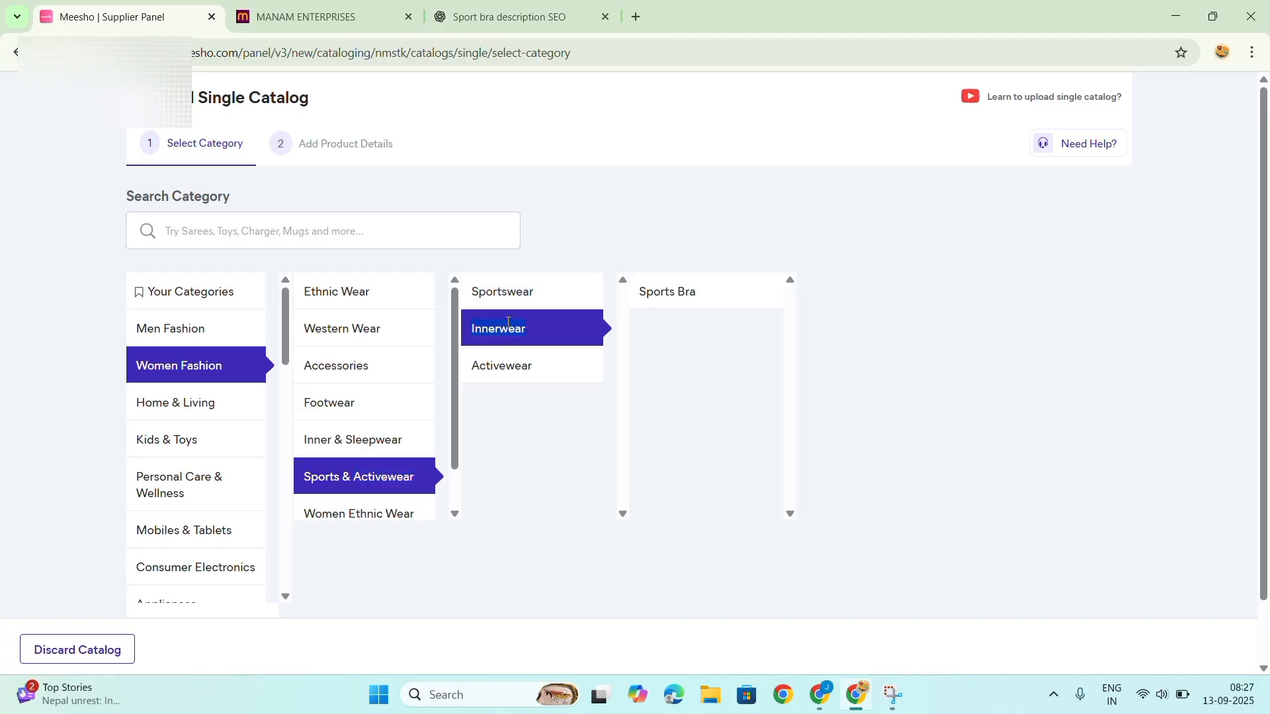
double_click(681, 299)
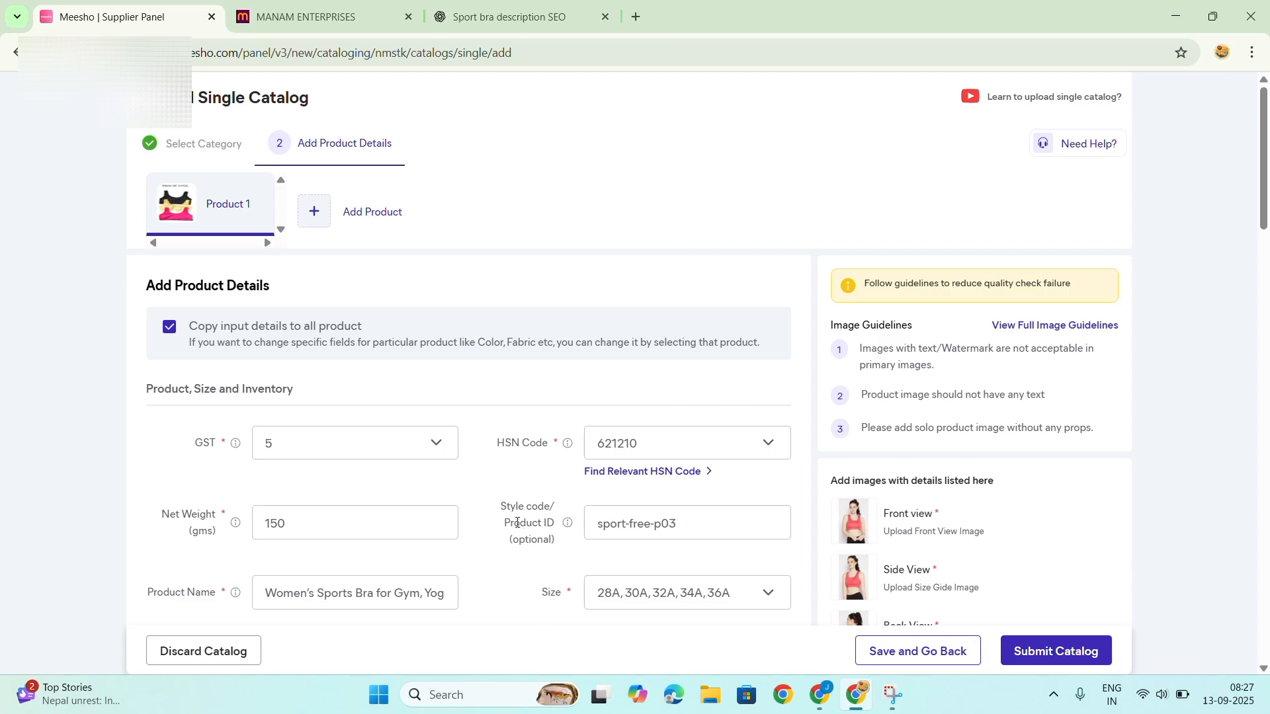
Set the product's net weight to 190 grams in the product details form.
scroll(519, 520, down, 1)
scroll(517, 518, down, 15)
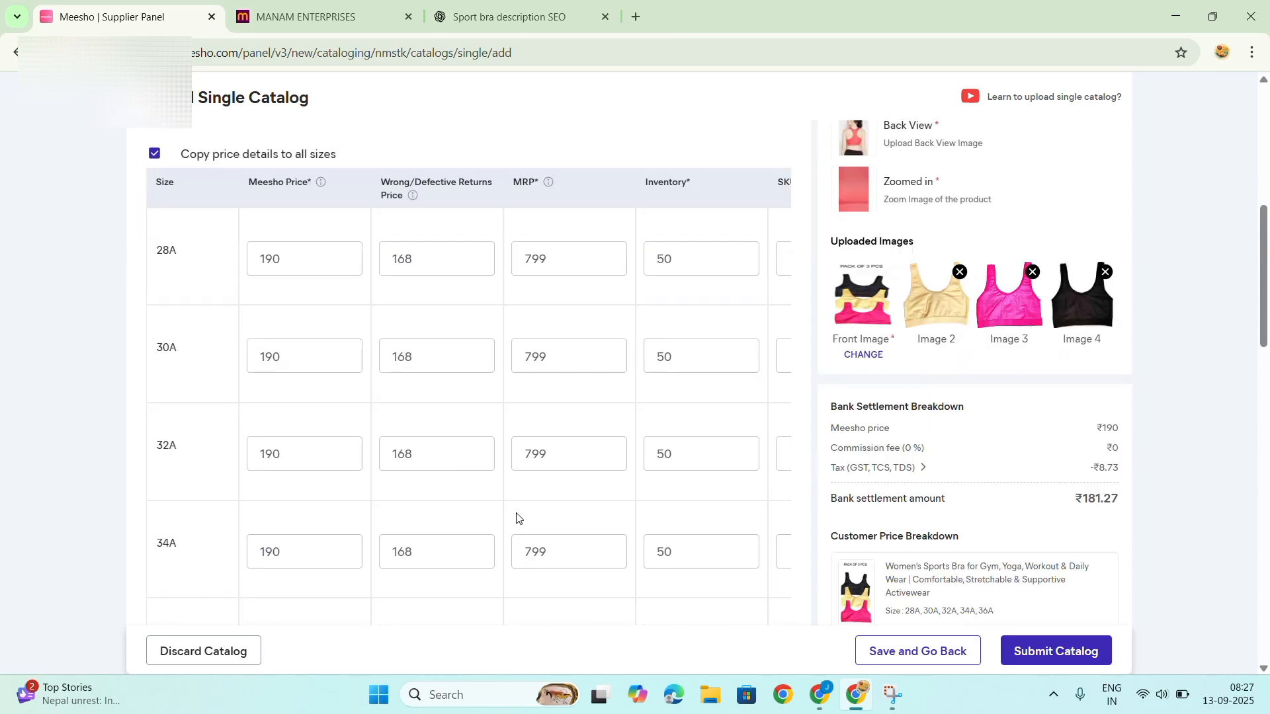
scroll(517, 518, down, 3)
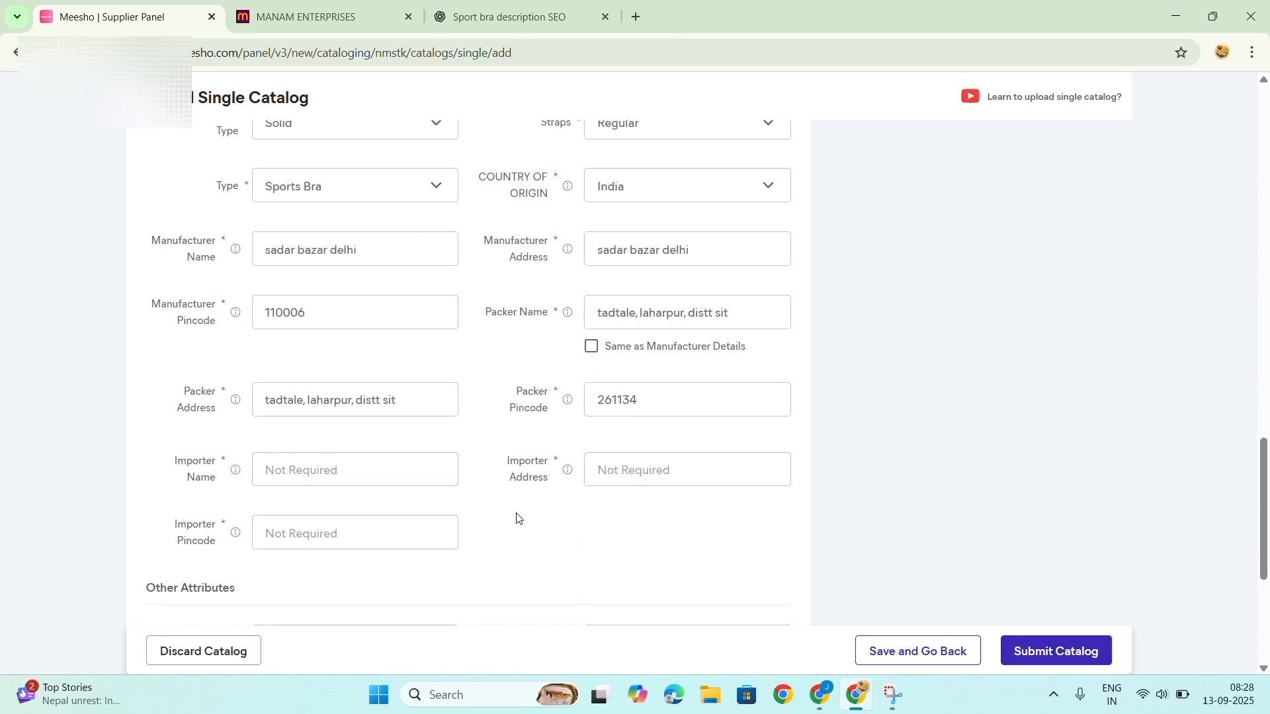
scroll(517, 518, up, 12)
scroll(517, 519, up, 5)
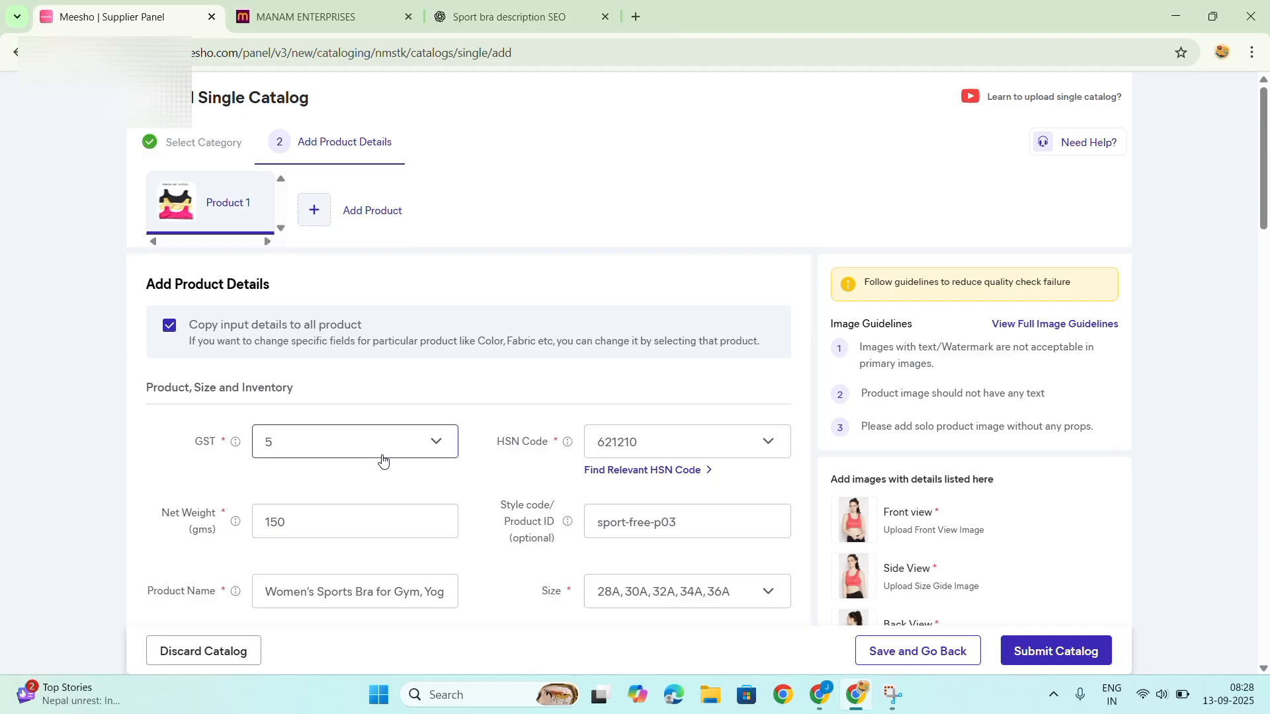
scroll(382, 460, down, 1)
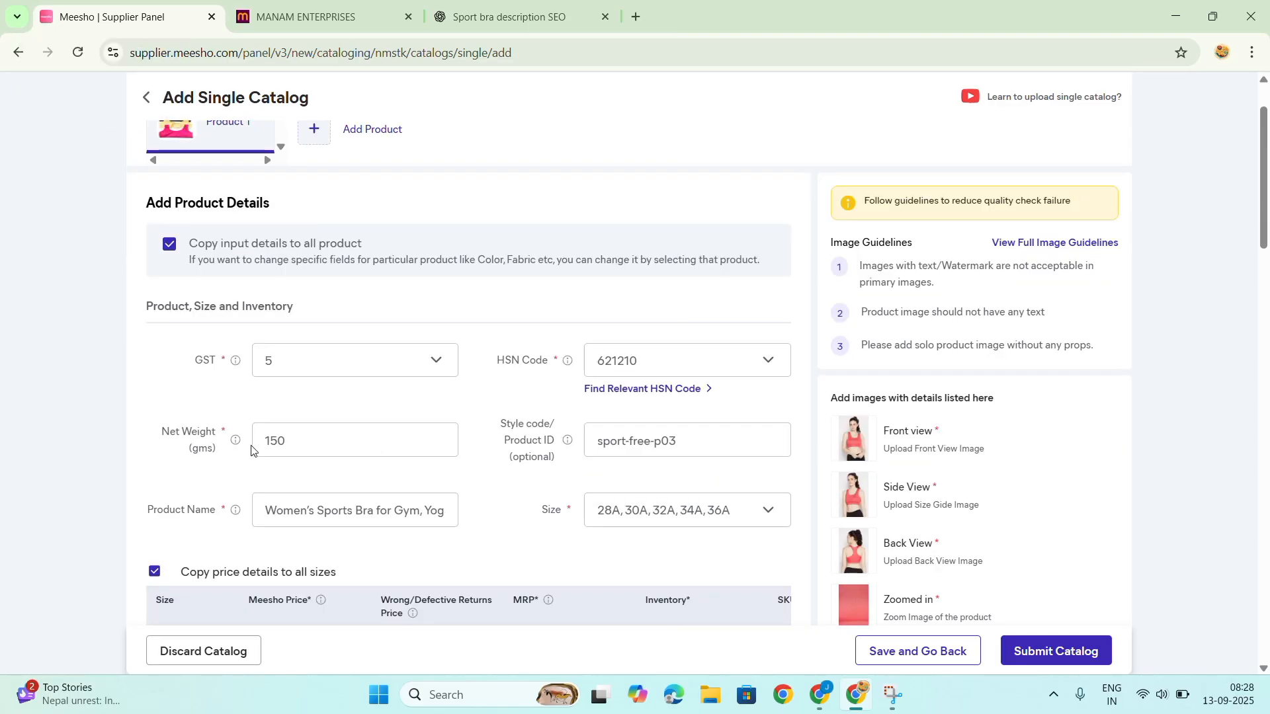
click(286, 441)
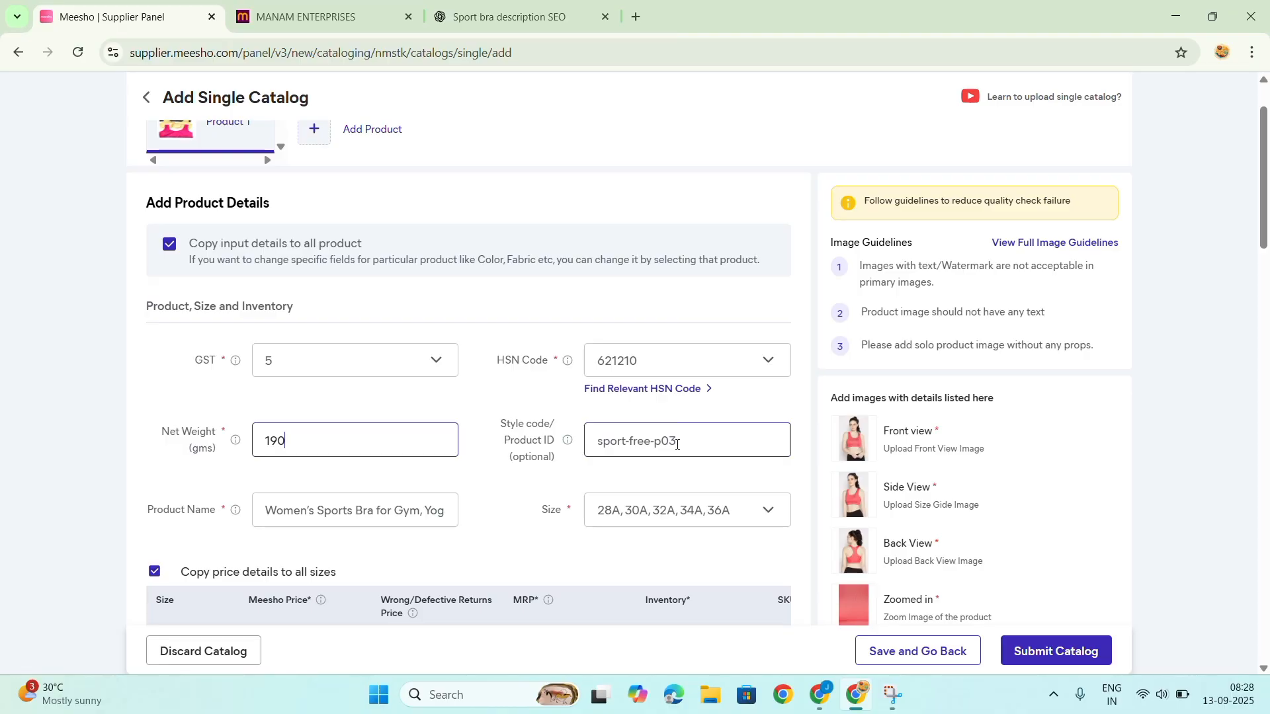
Check the suggested product title in the ChatGPT sports bra description chat, and return to the Meesho catalog form.
scroll(677, 445, down, 2)
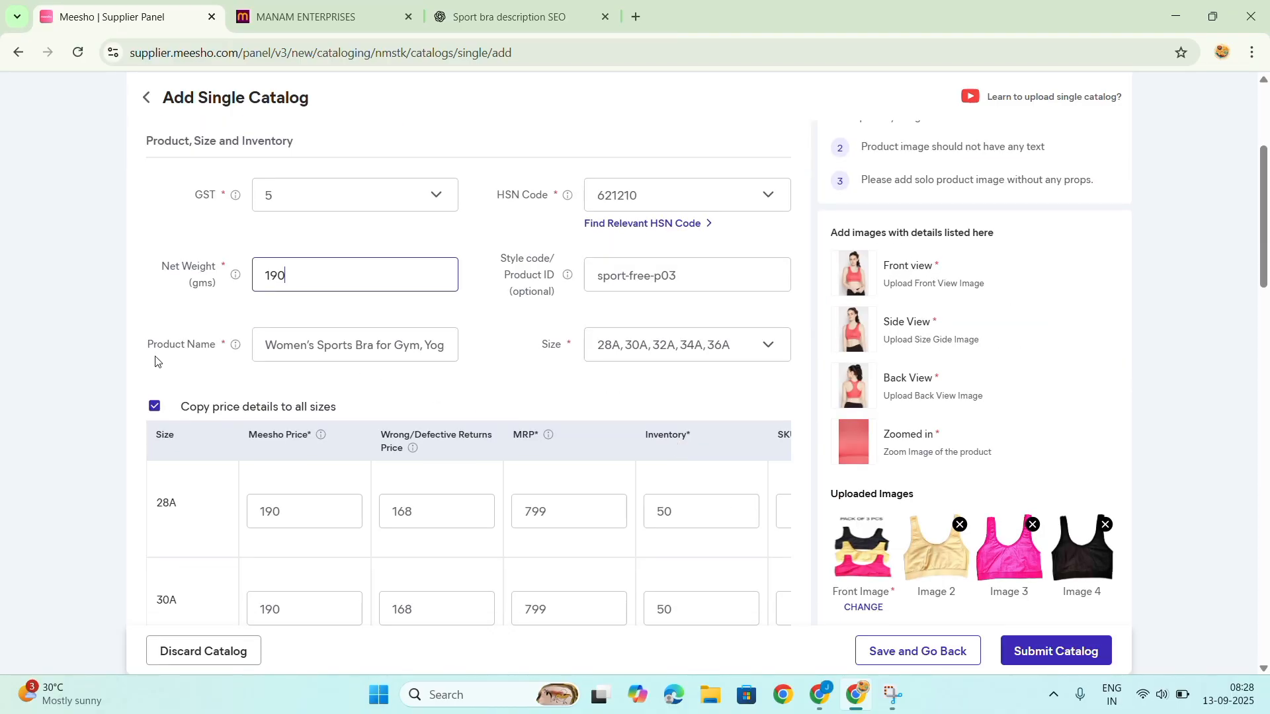
click(260, 352)
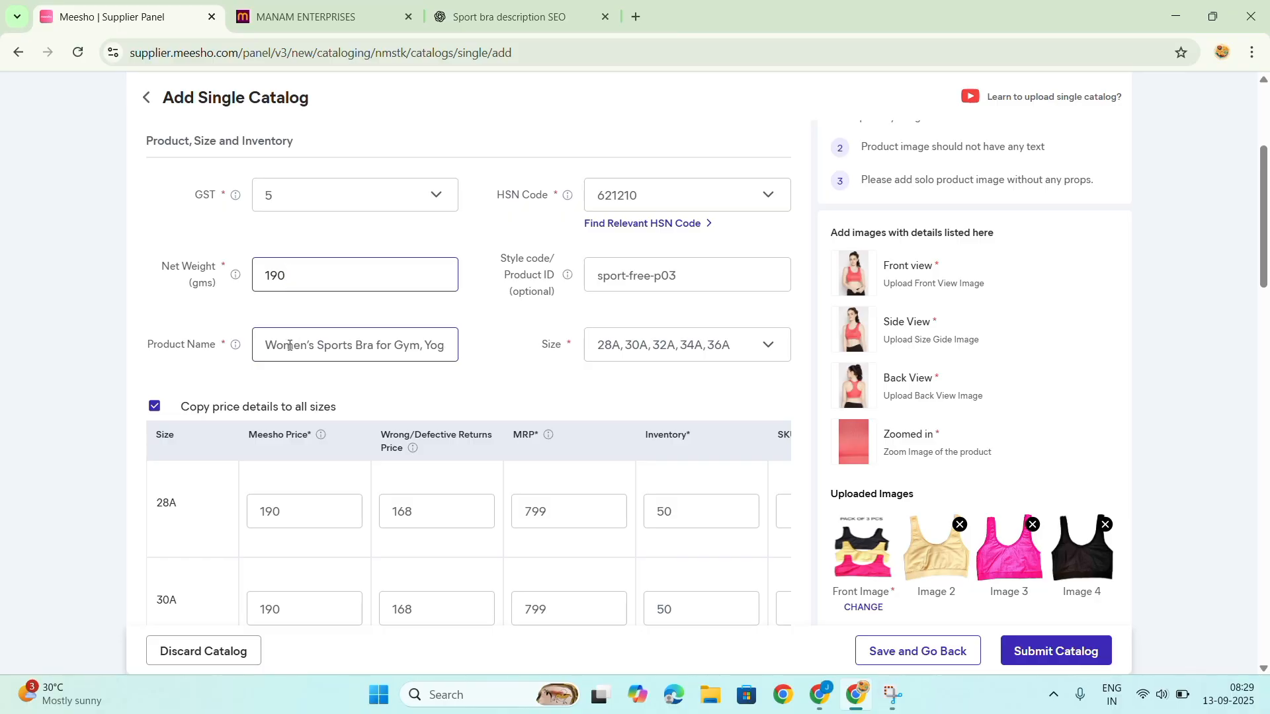
click(510, 18)
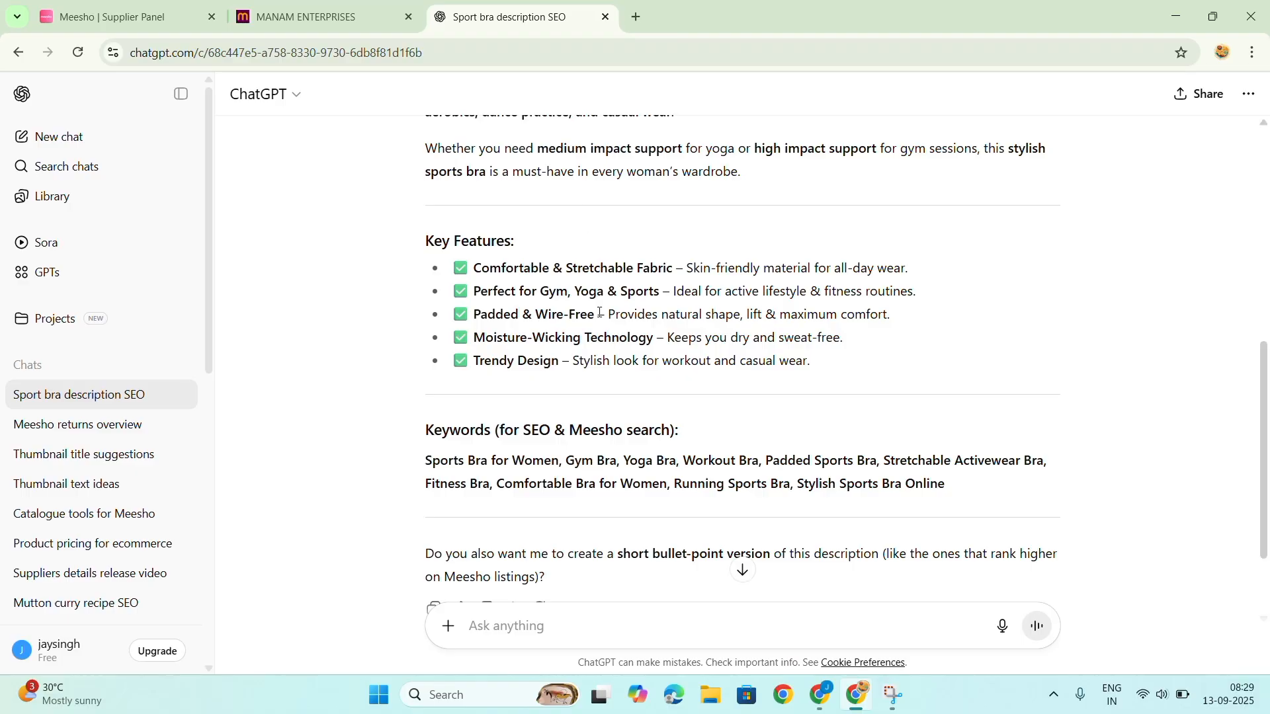
scroll(600, 313, up, 5)
scroll(592, 311, up, 2)
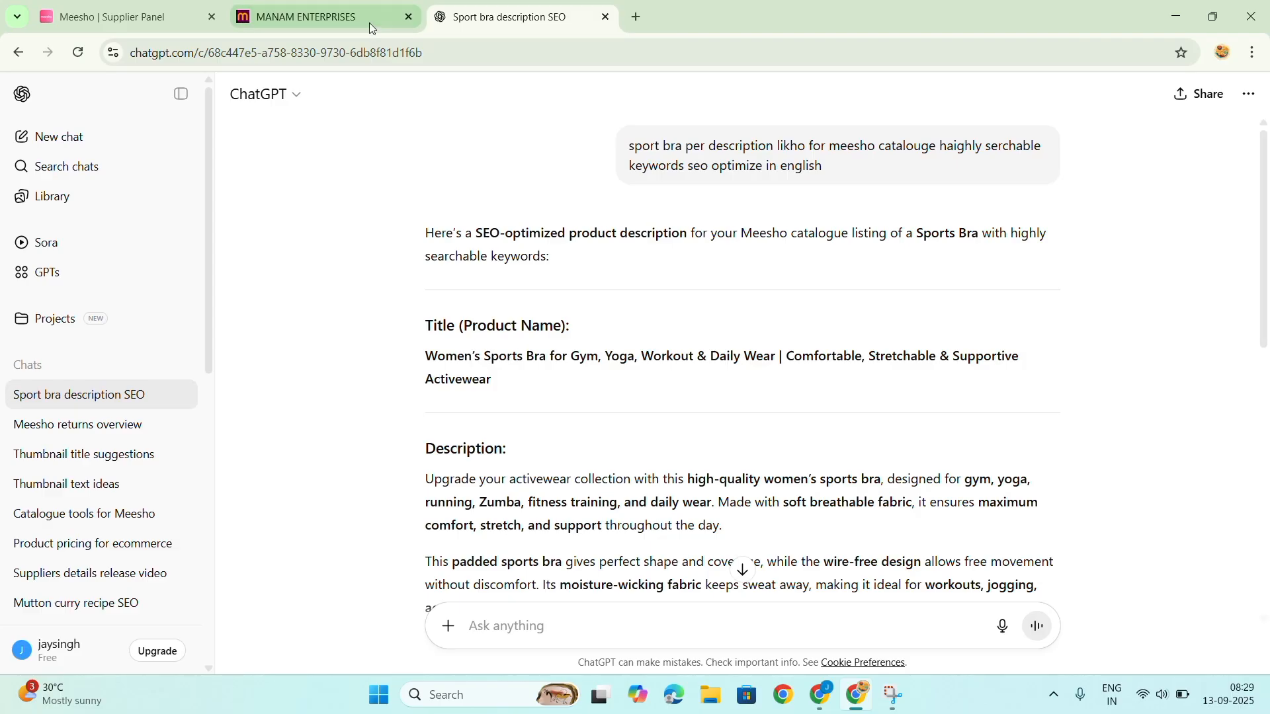
click(164, 5)
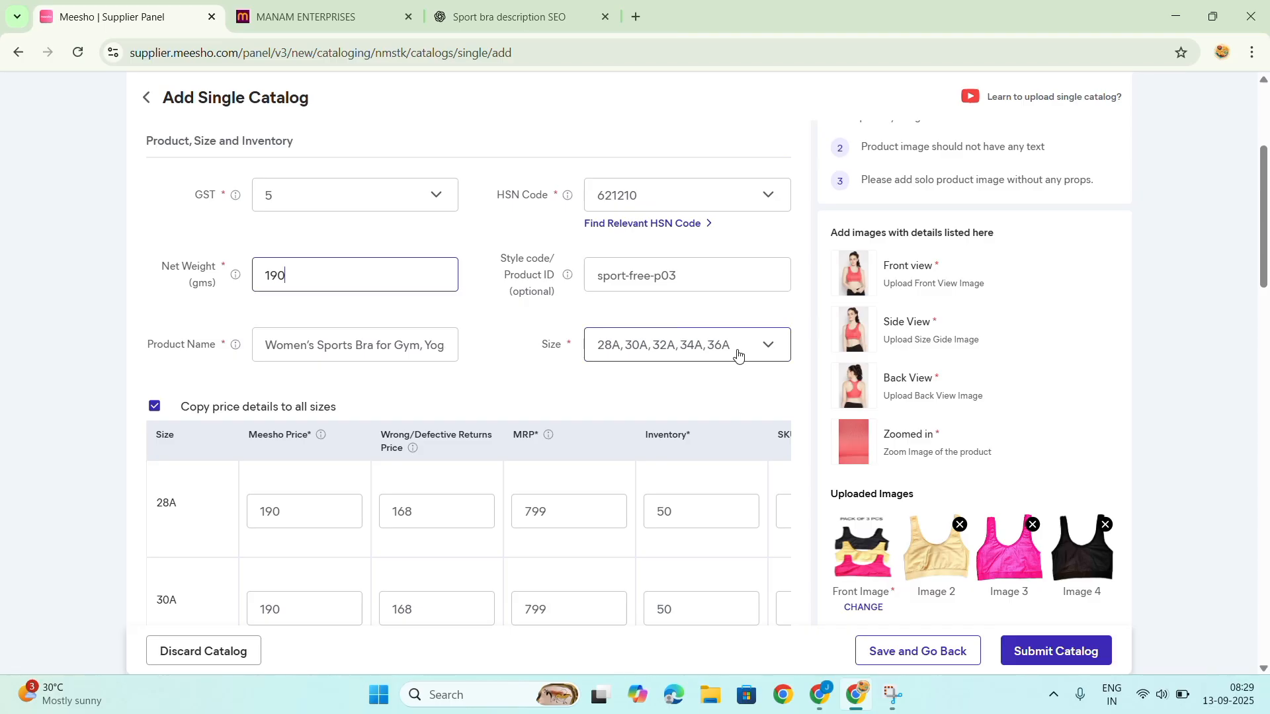
Review the per-size table, covering Meesho price, defective returns price, MRP, inventory, SKU and size measurements.
scroll(738, 354, down, 3)
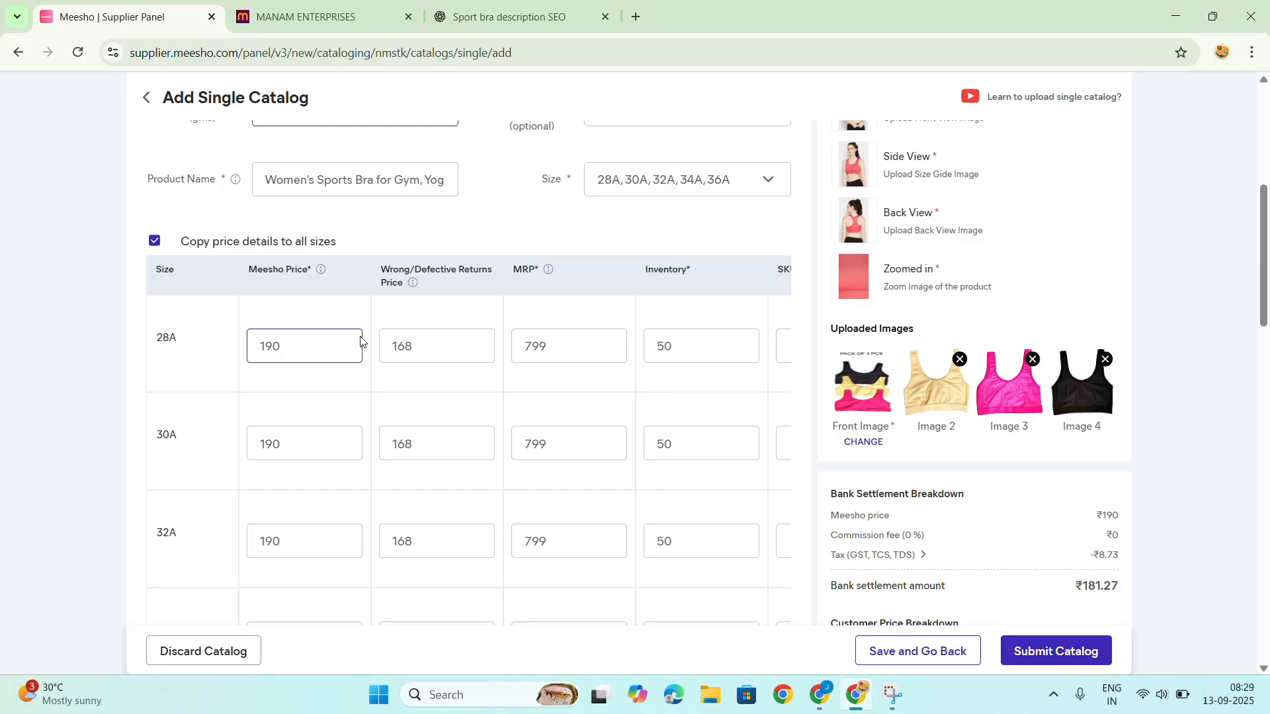
click(392, 357)
click(604, 441)
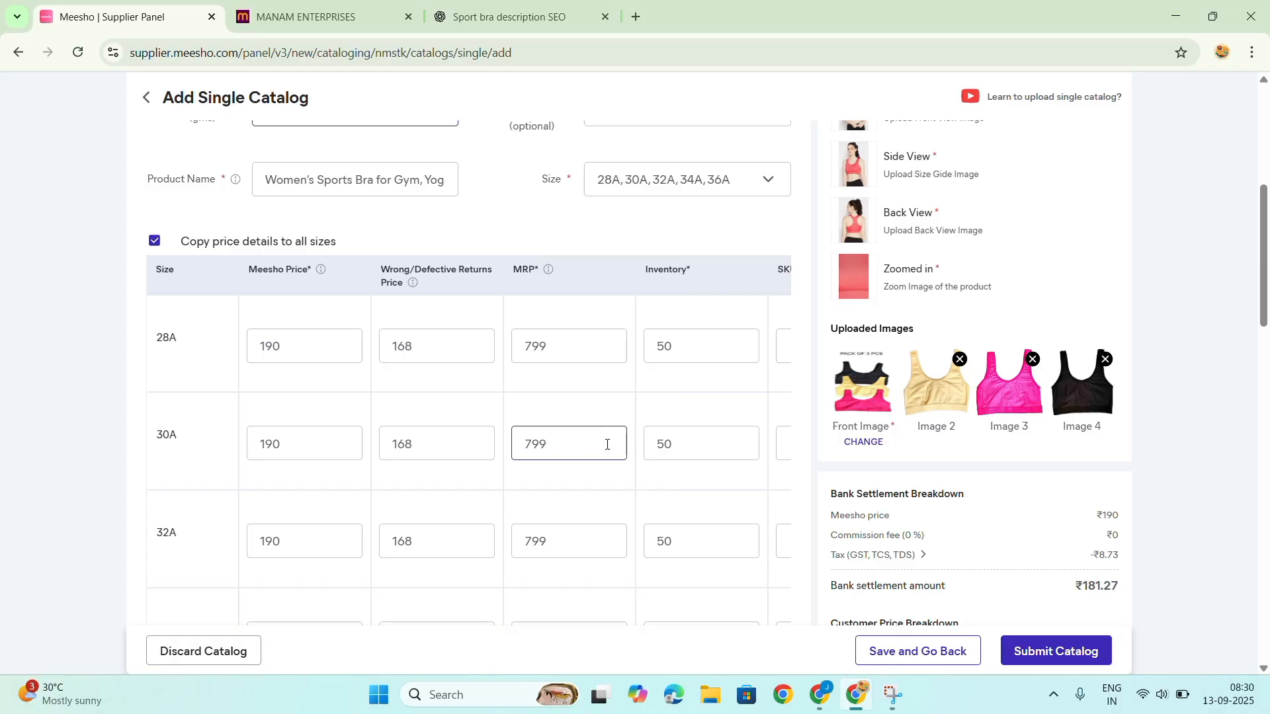
scroll(607, 441, down, 1)
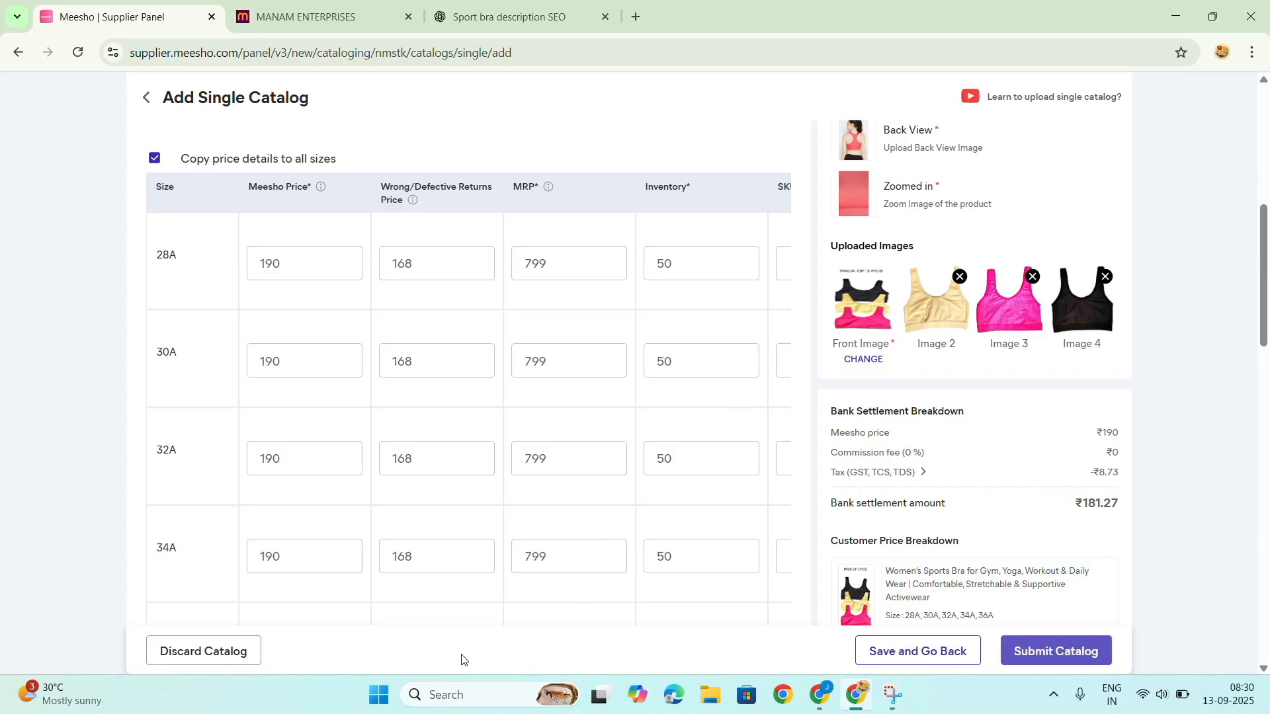
scroll(390, 602, down, 2)
drag(372, 555, 571, 577)
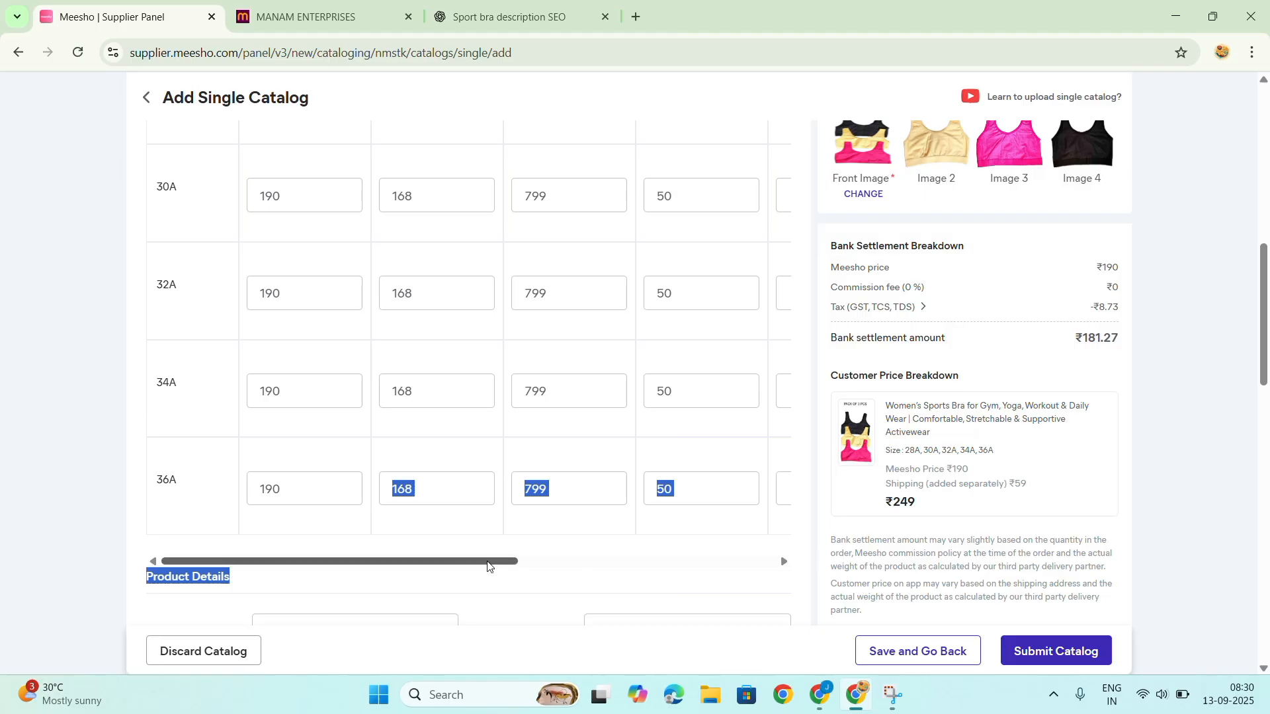
drag(454, 560, 700, 567)
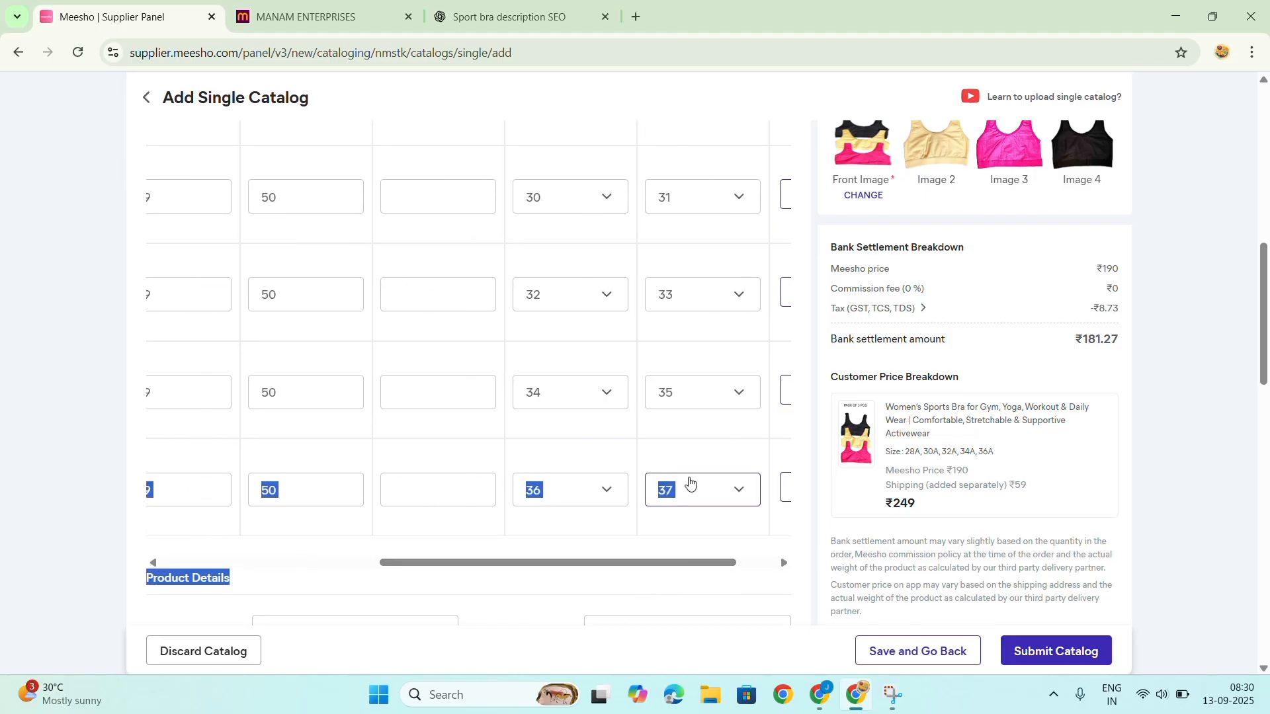
scroll(688, 485, up, 5)
Review the product details down through the manufacturer, packer and importer fields to the other attributes.
scroll(689, 482, down, 5)
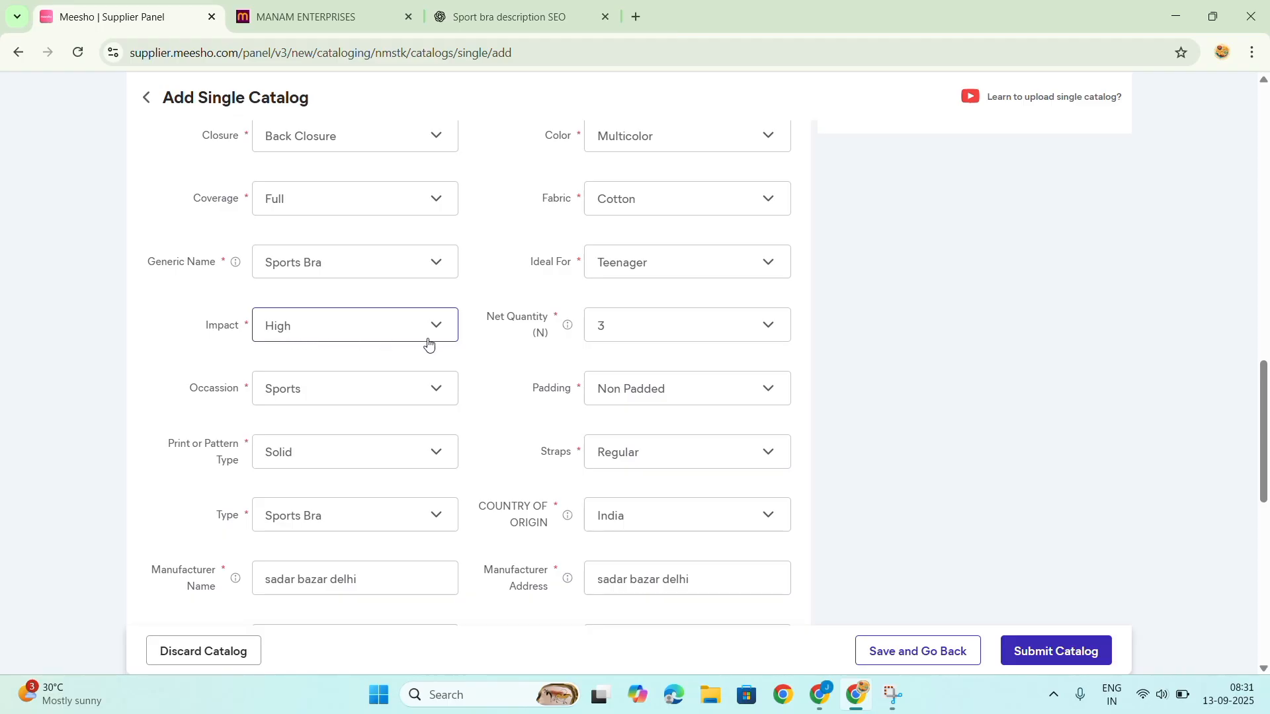
scroll(641, 351, down, 1)
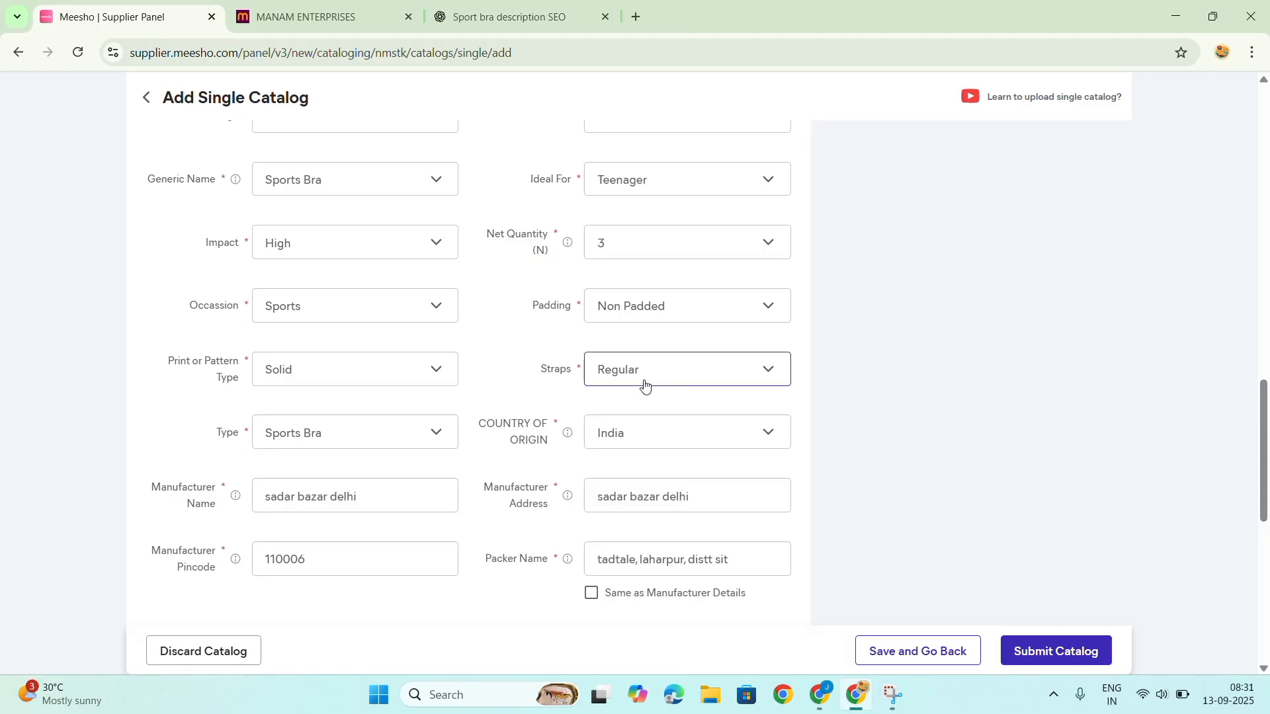
scroll(645, 386, down, 1)
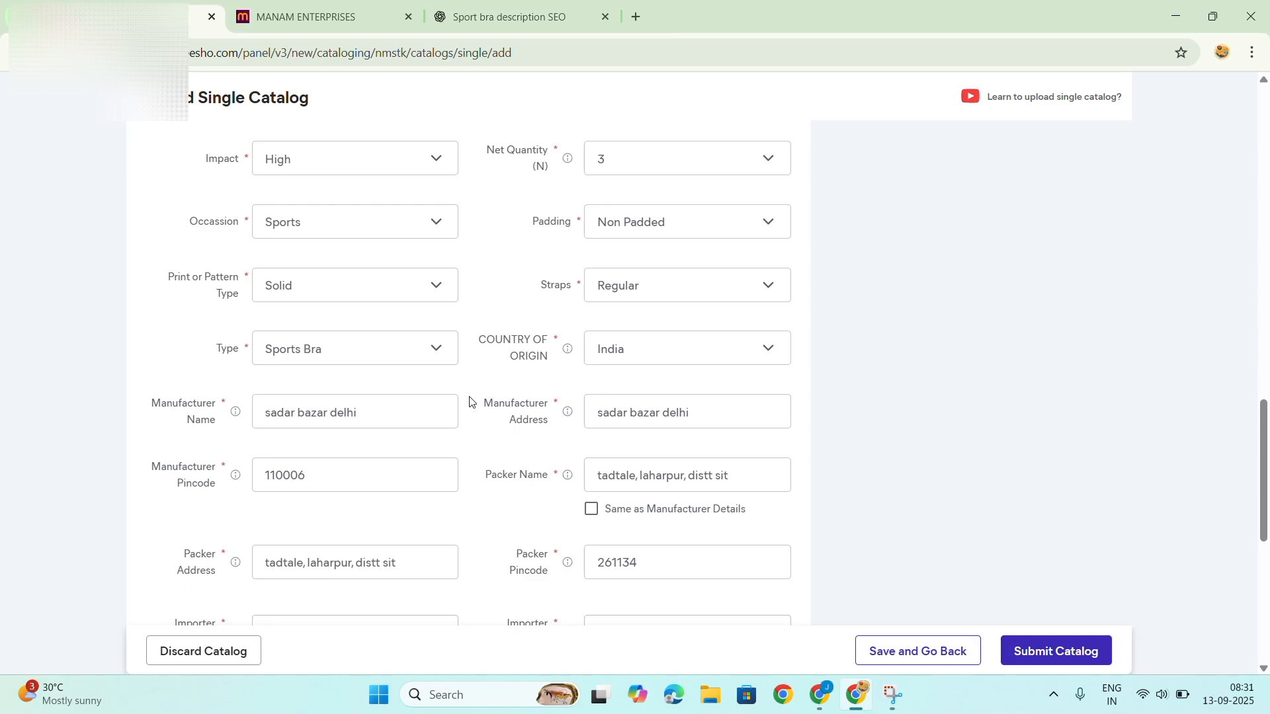
scroll(486, 390, down, 1)
scroll(773, 374, down, 2)
scroll(750, 378, down, 2)
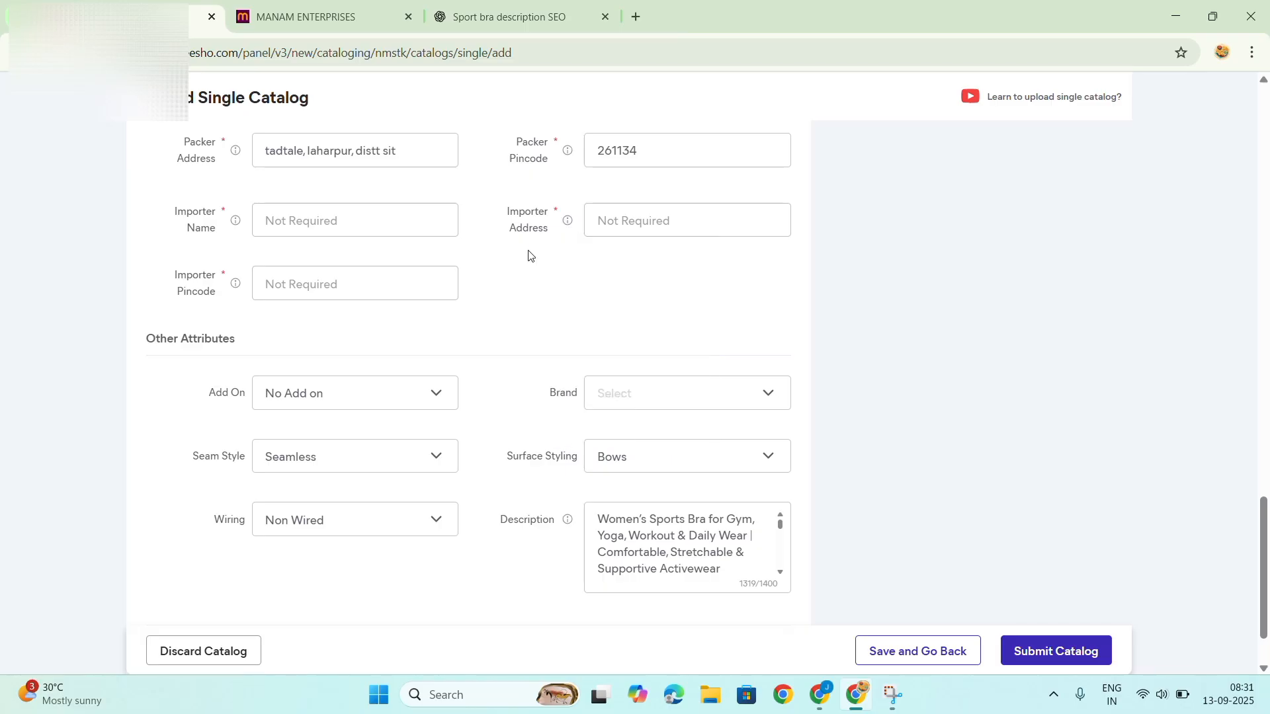
Read through the product description text in the other attributes section.
scroll(528, 256, down, 1)
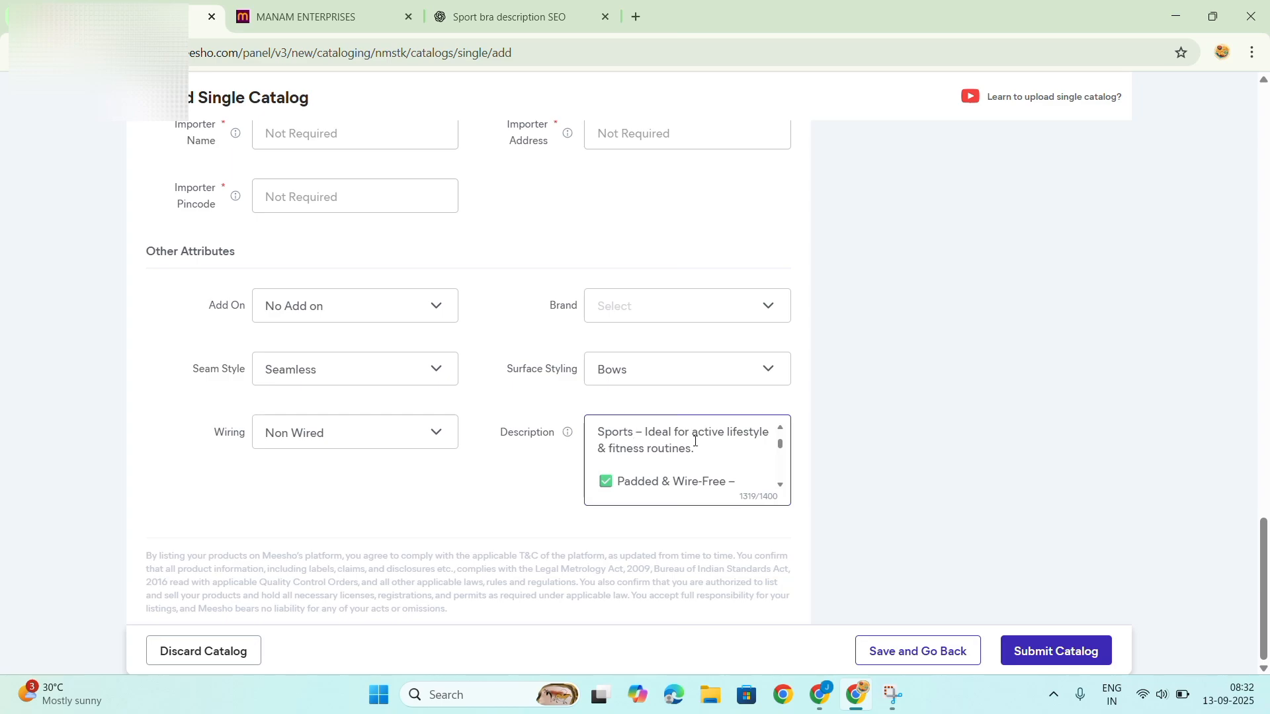
scroll(698, 441, down, 2)
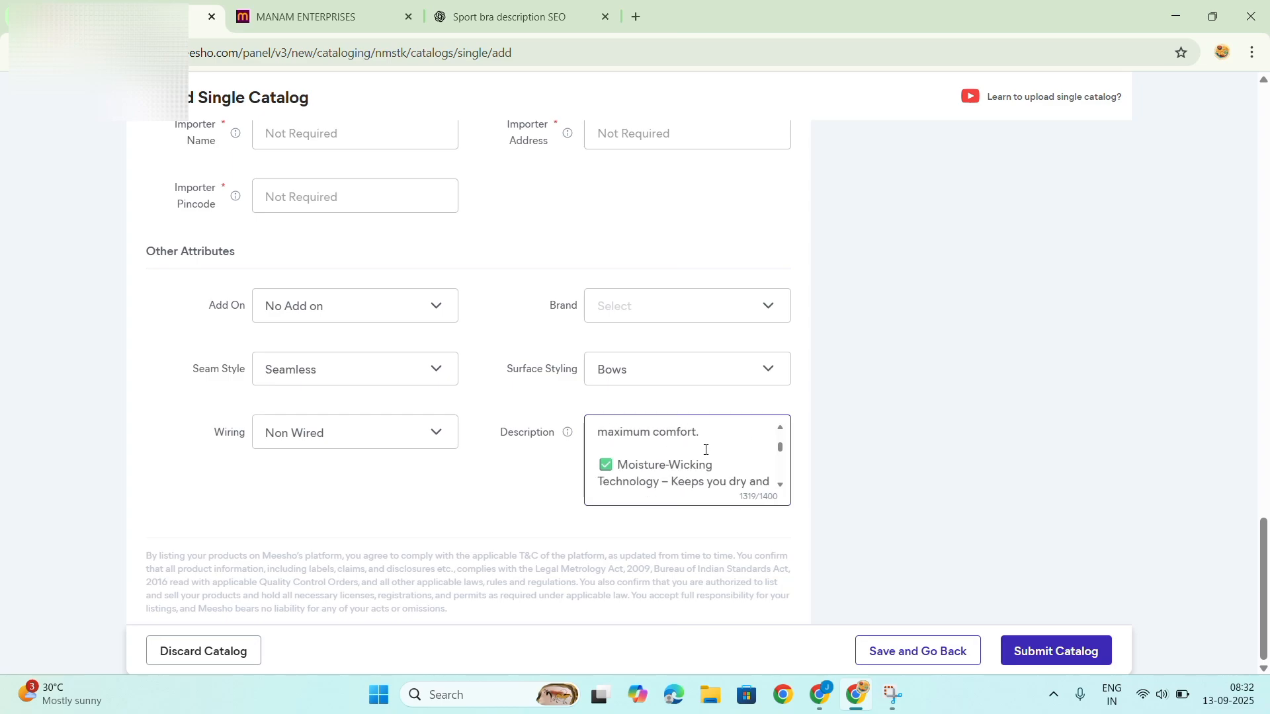
scroll(705, 450, down, 2)
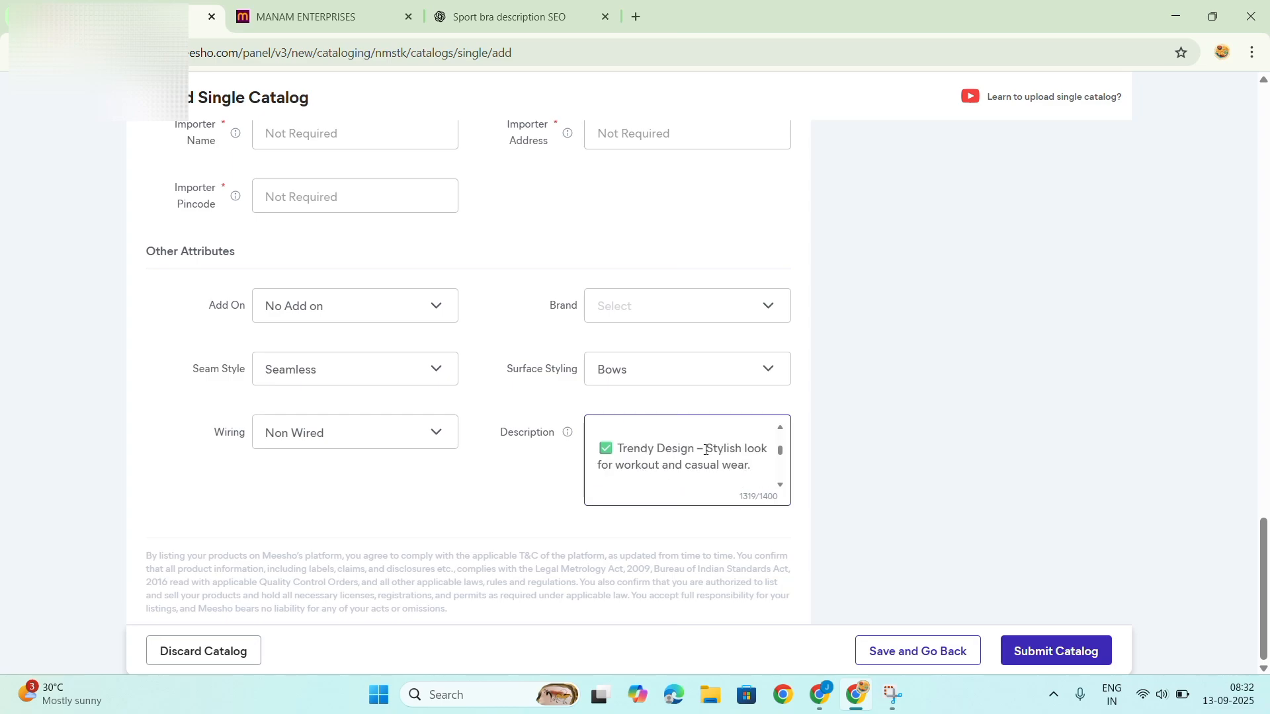
scroll(705, 450, down, 3)
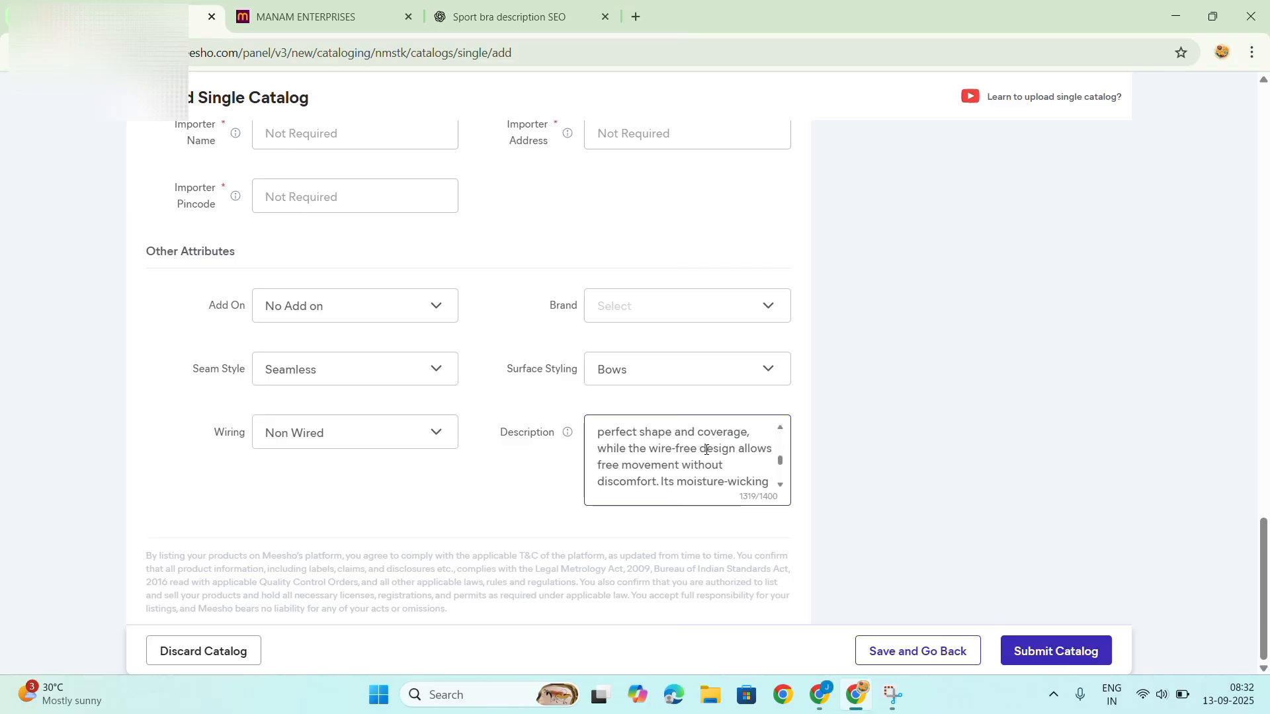
scroll(706, 450, up, 8)
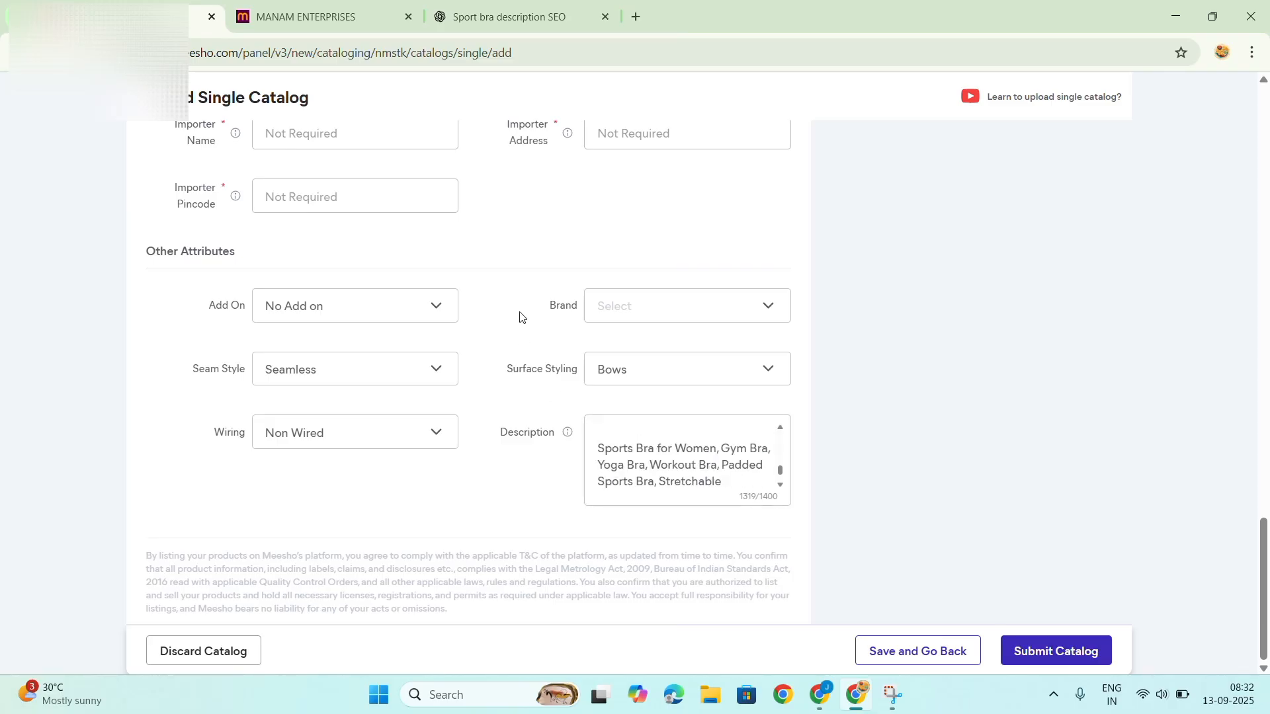
Switch to the ChatGPT chat and examine the generated title, description, key features and SEO keywords for the sports bra.
click(496, 18)
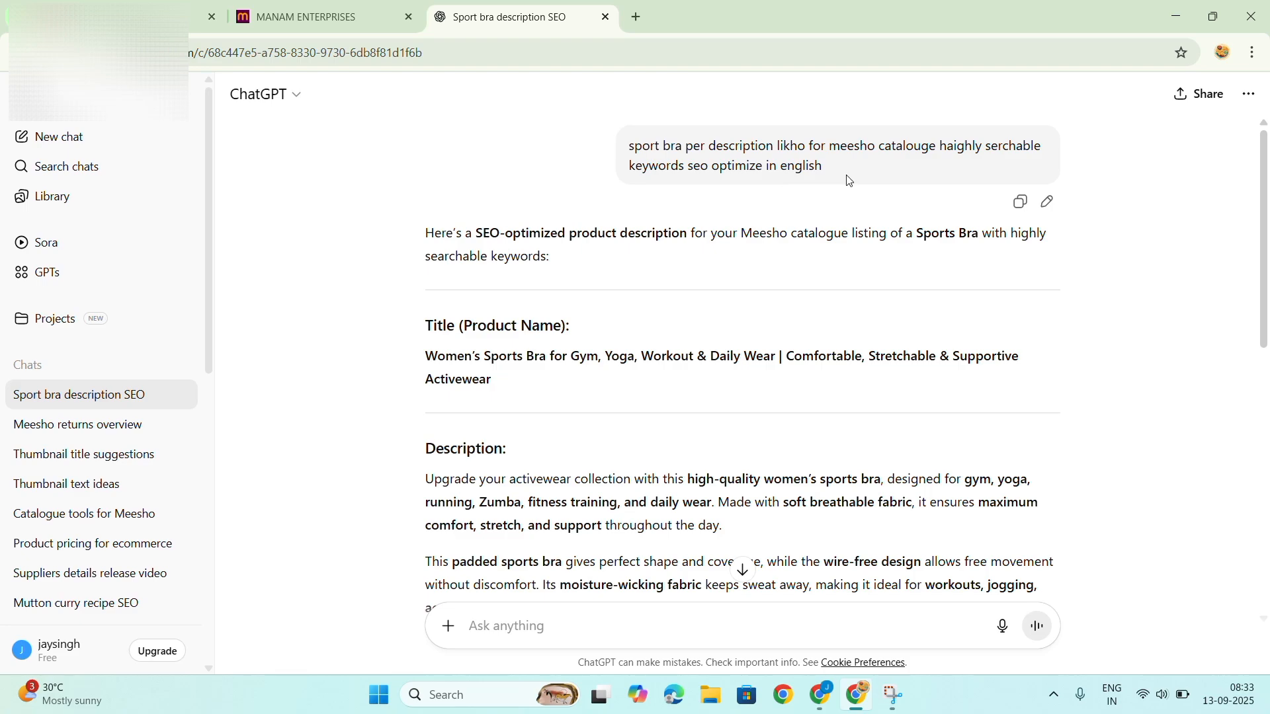
scroll(782, 311, down, 1)
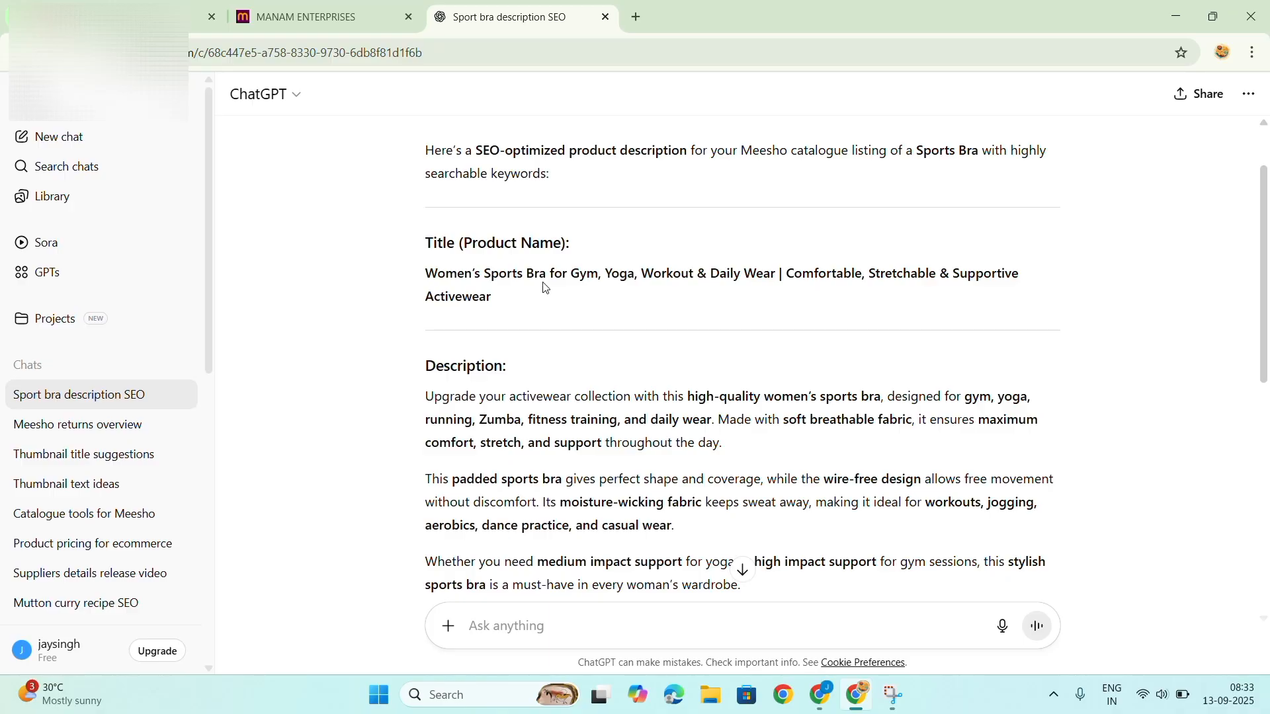
scroll(562, 311, down, 3)
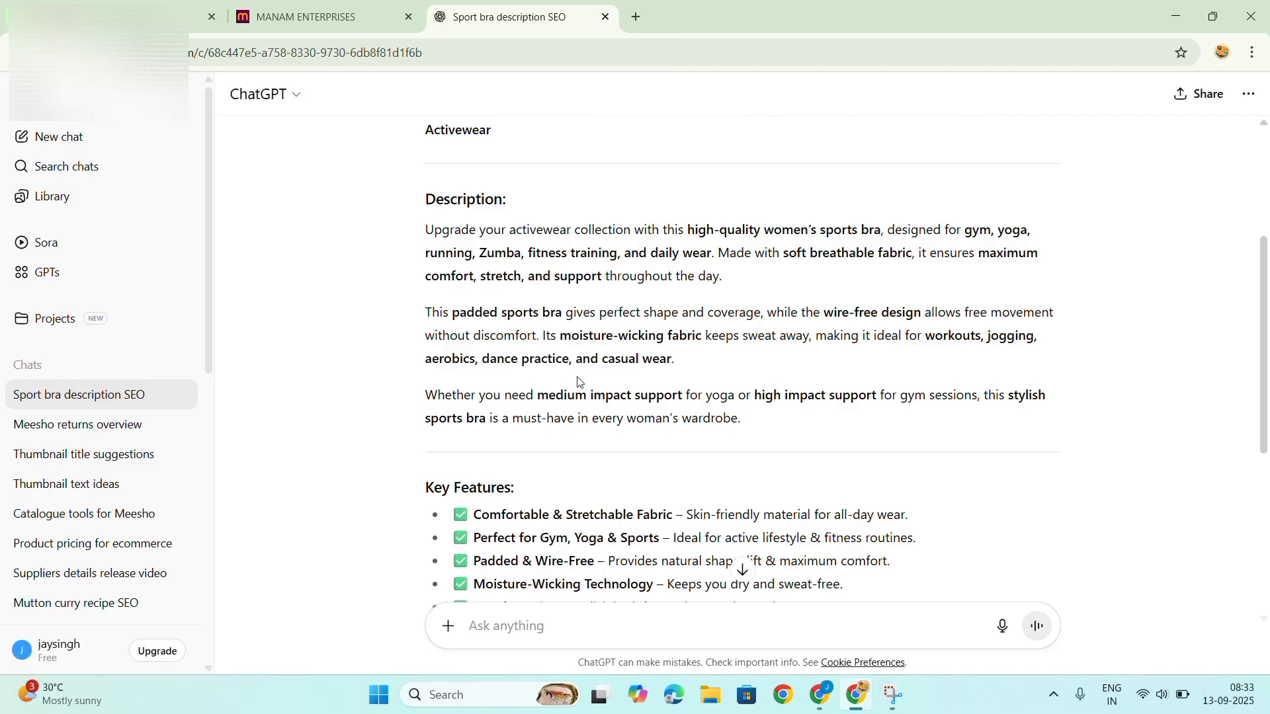
scroll(575, 371, down, 3)
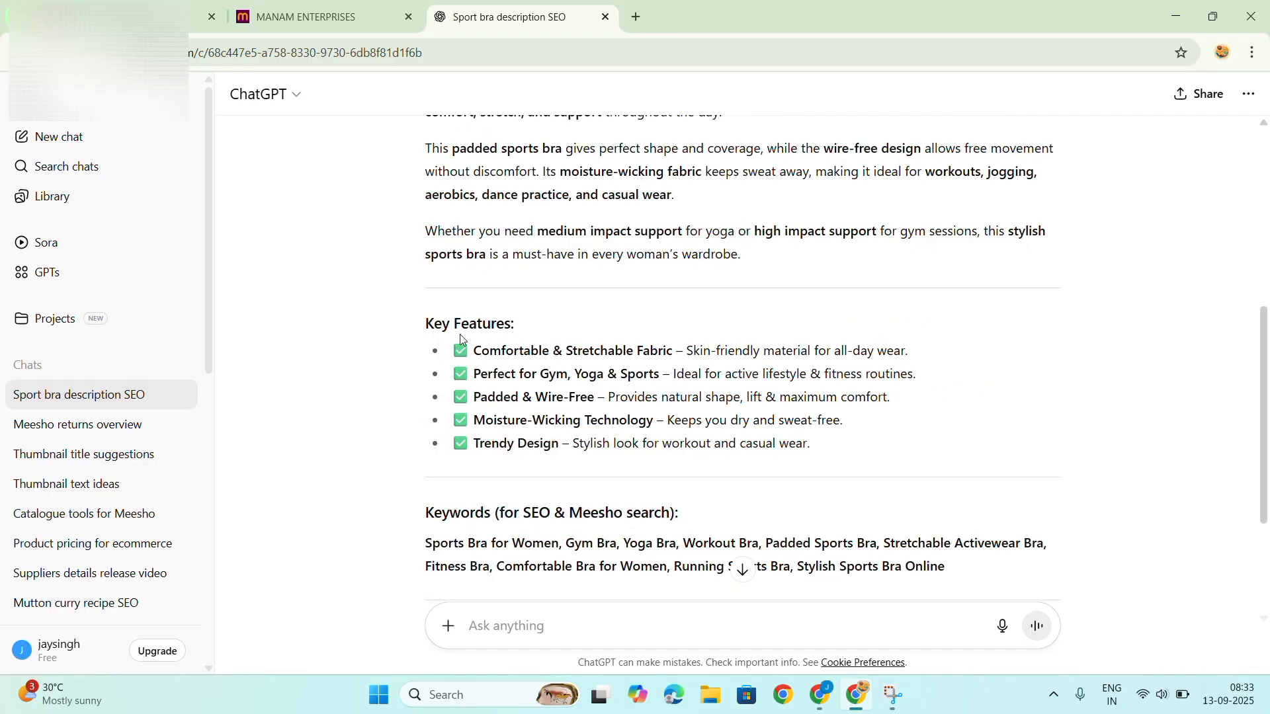
scroll(518, 433, down, 1)
scroll(520, 436, down, 3)
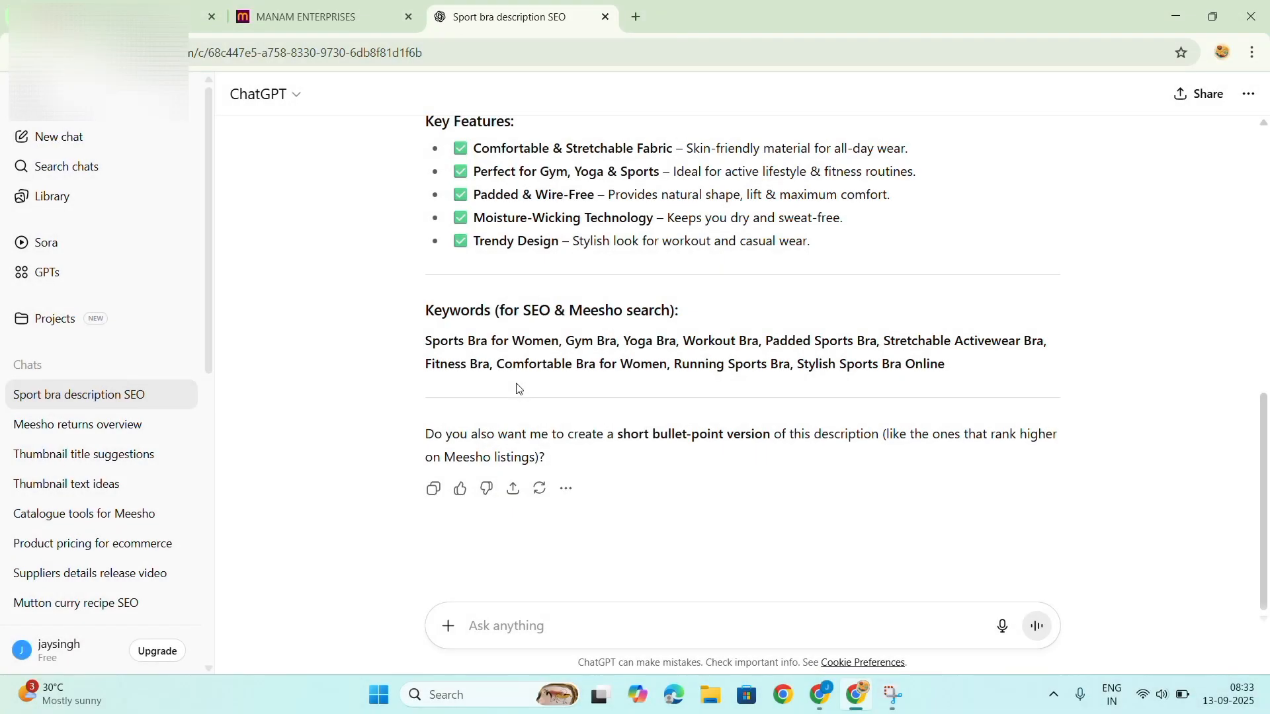
scroll(517, 389, up, 6)
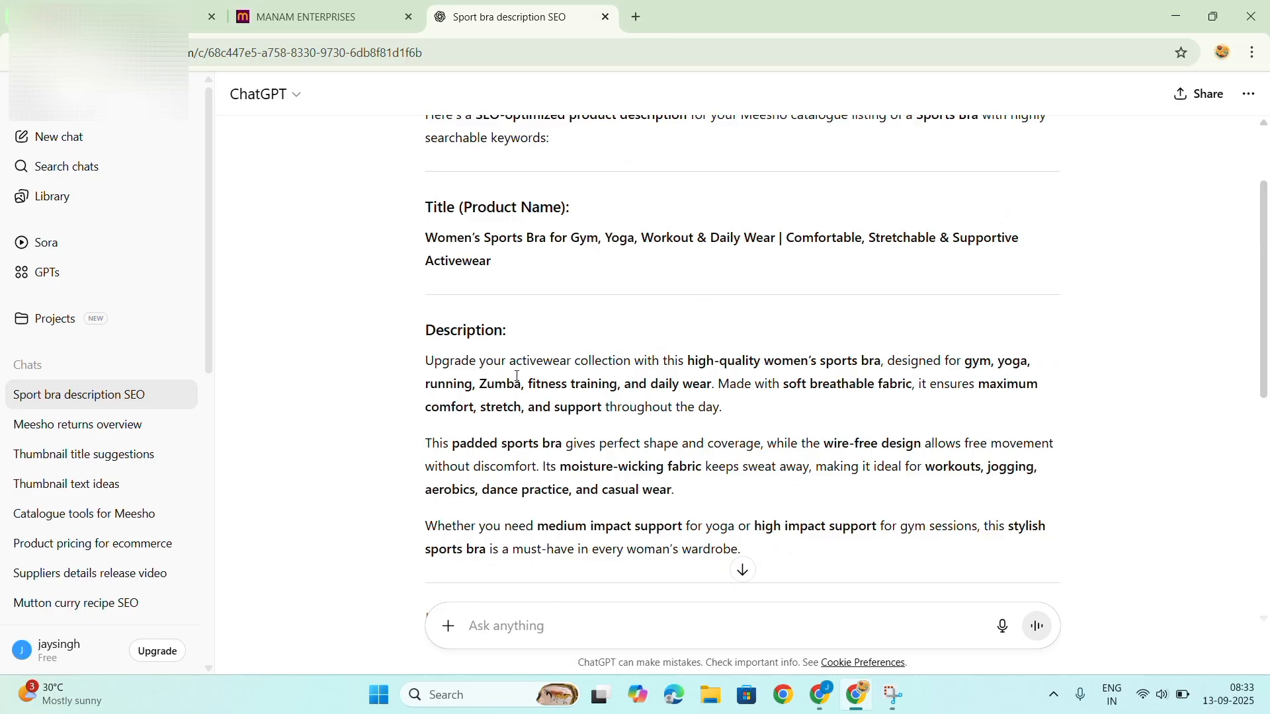
Switch from the ChatGPT chat back to the Meesho catalog form and recheck the size table, product details and other attributes.
scroll(517, 375, up, 2)
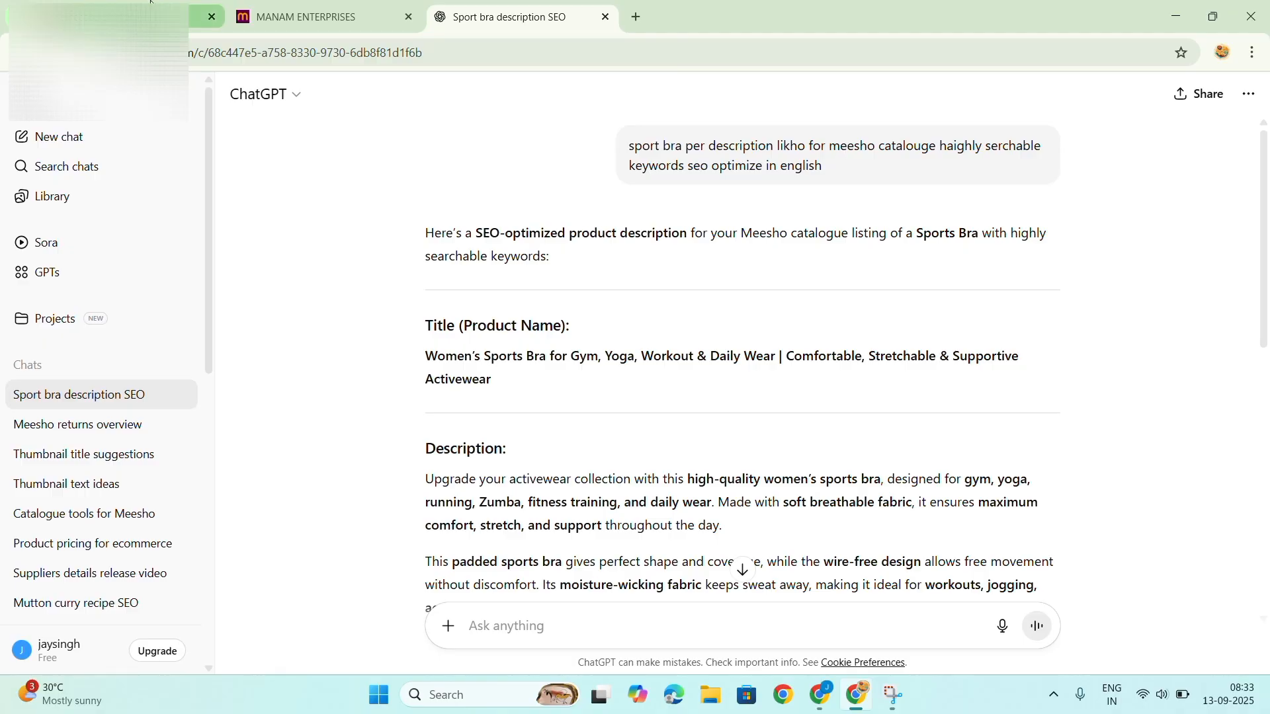
click(136, 19)
scroll(711, 462, down, 2)
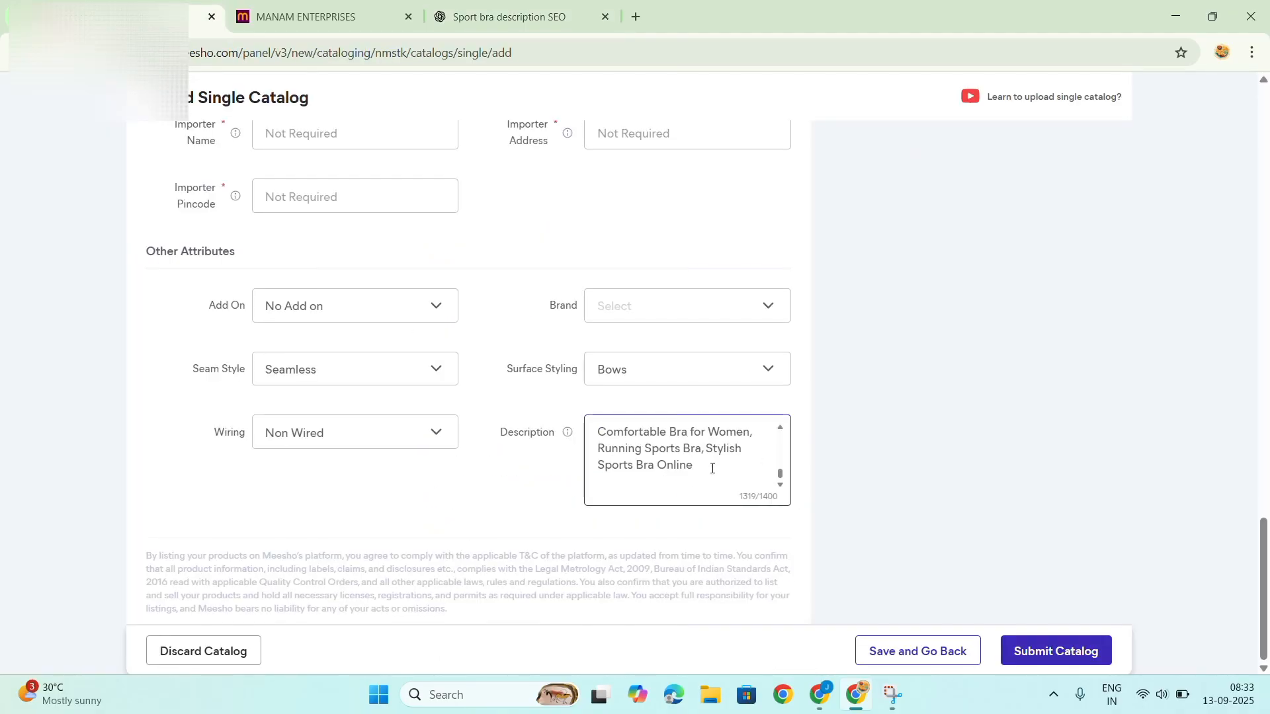
scroll(824, 496, up, 8)
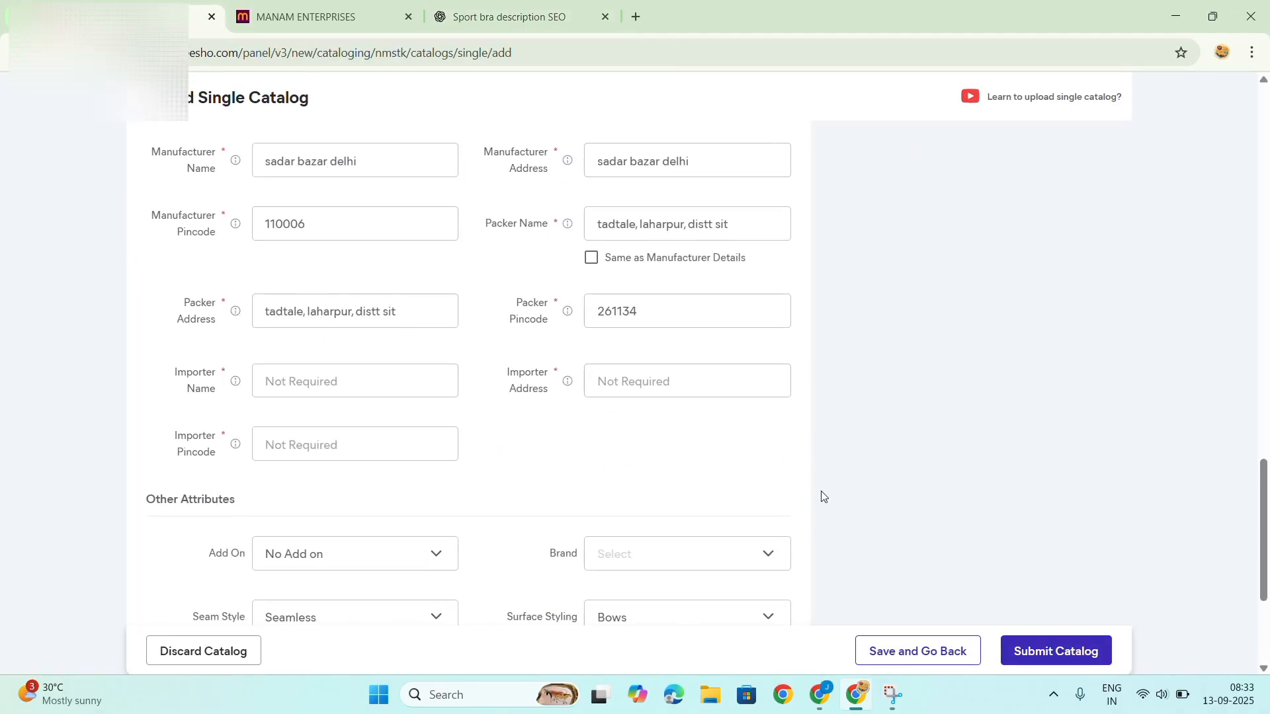
scroll(822, 493, up, 10)
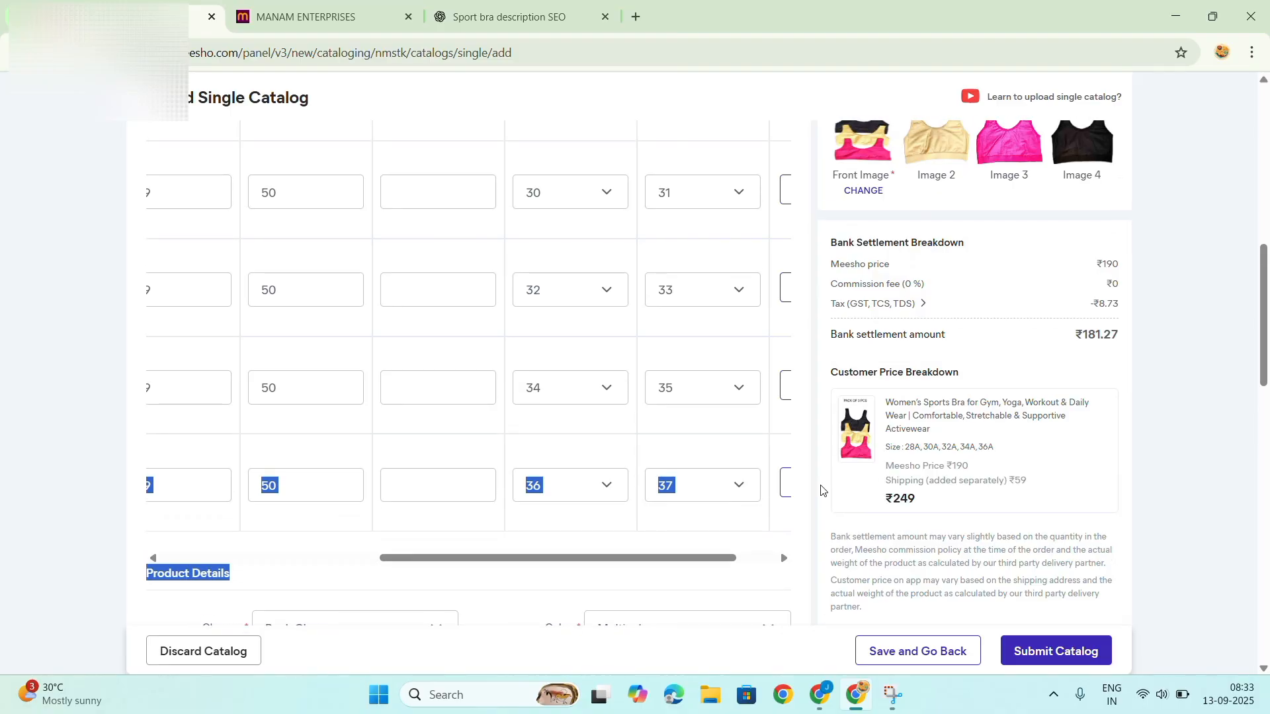
scroll(820, 489, up, 3)
scroll(818, 489, down, 10)
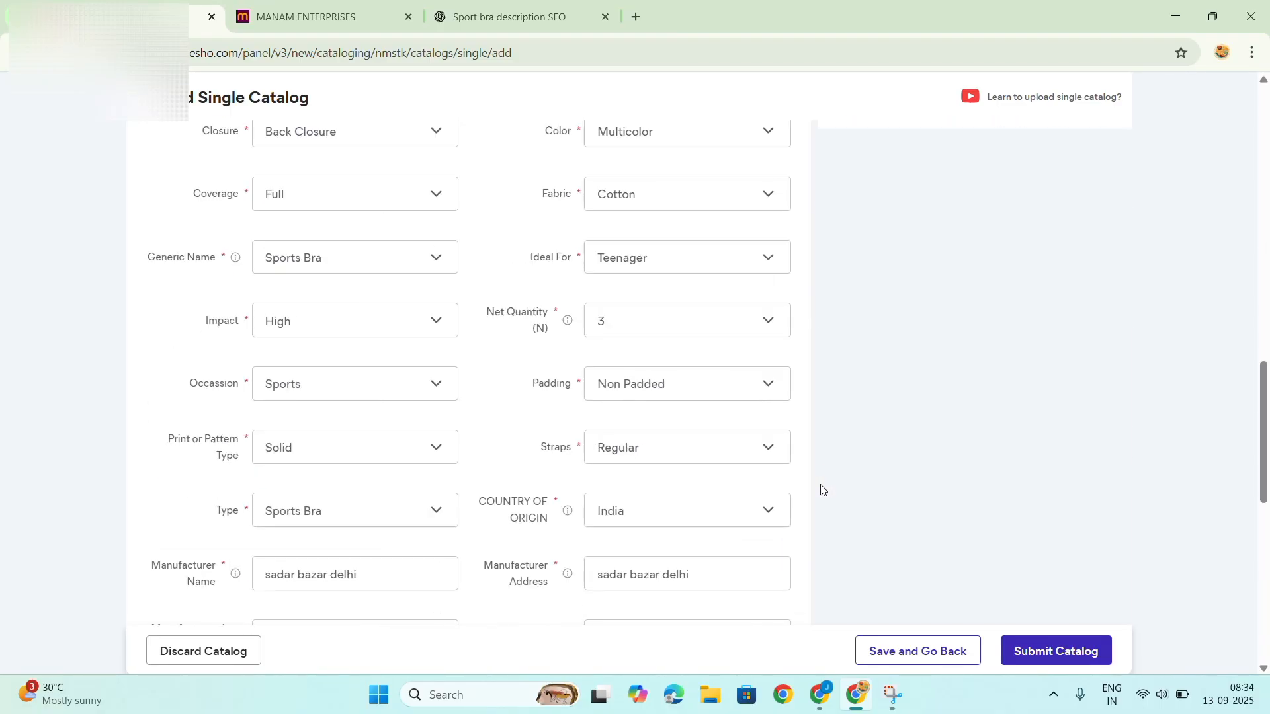
scroll(817, 488, down, 5)
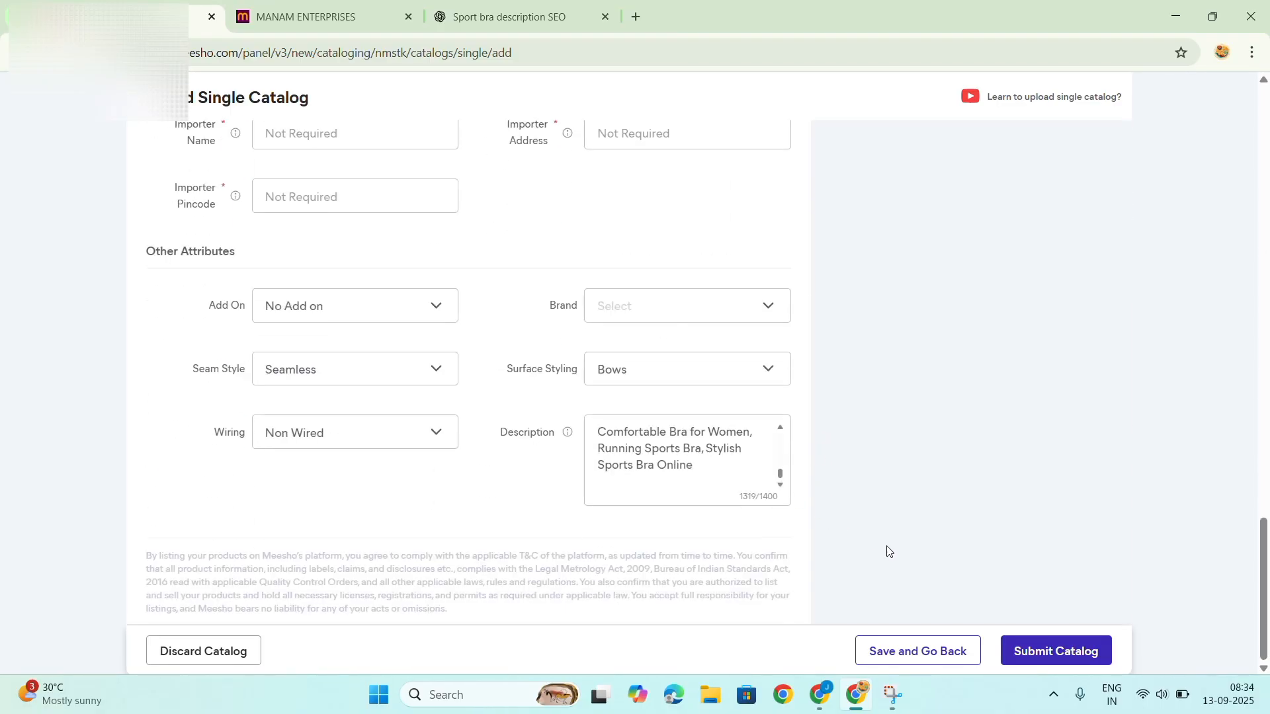
Submit the sports bra catalog for quality check, declaring that all products are not branded or illegal to sell.
click(1013, 648)
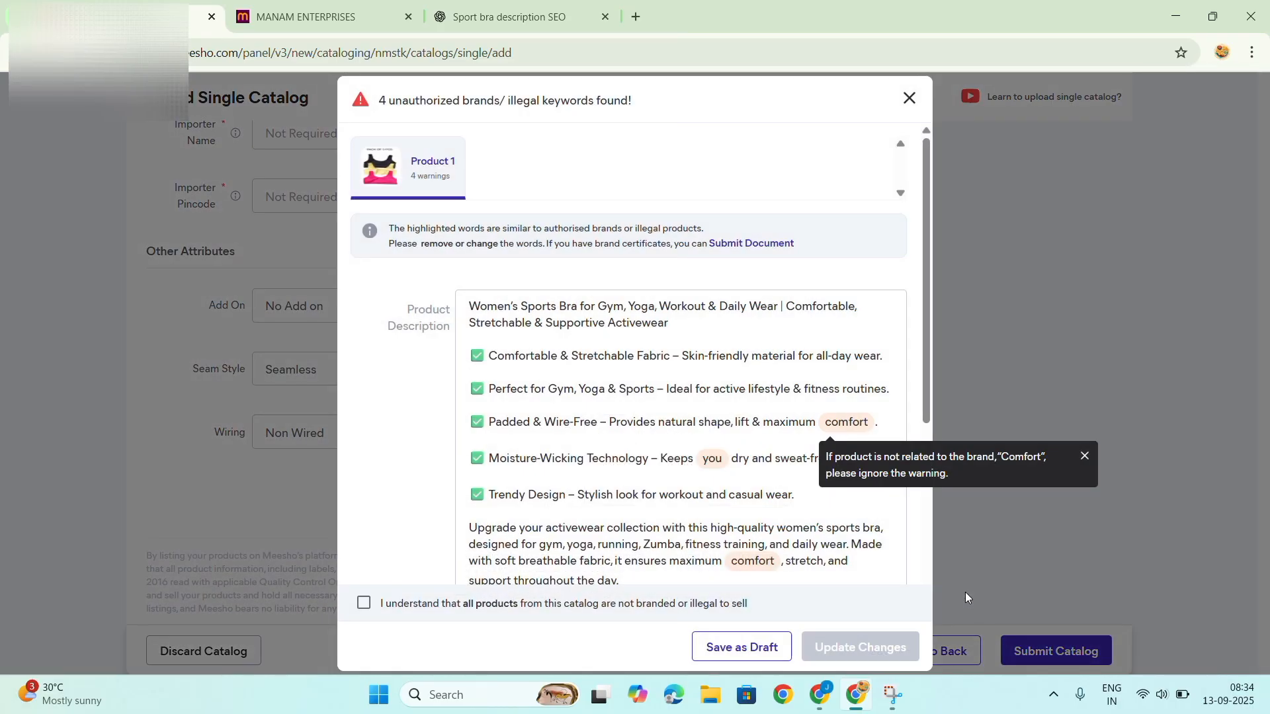
double_click(363, 602)
double_click(366, 605)
click(364, 604)
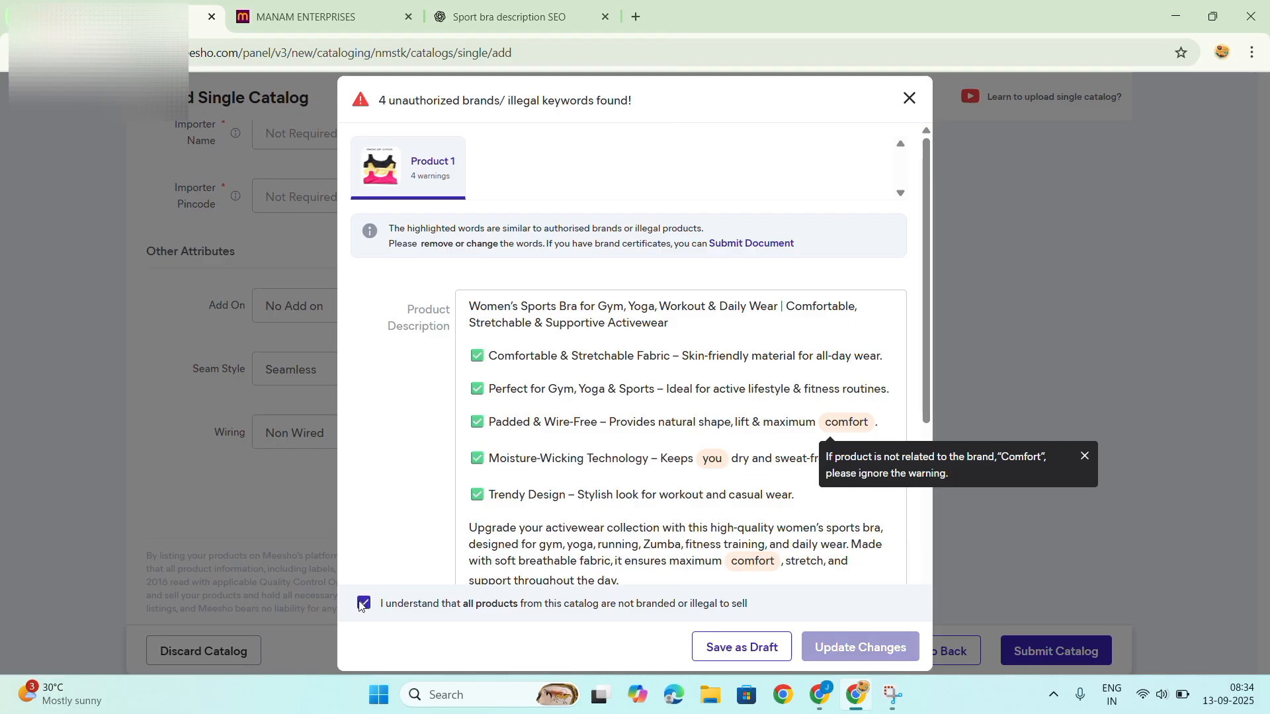
click(868, 648)
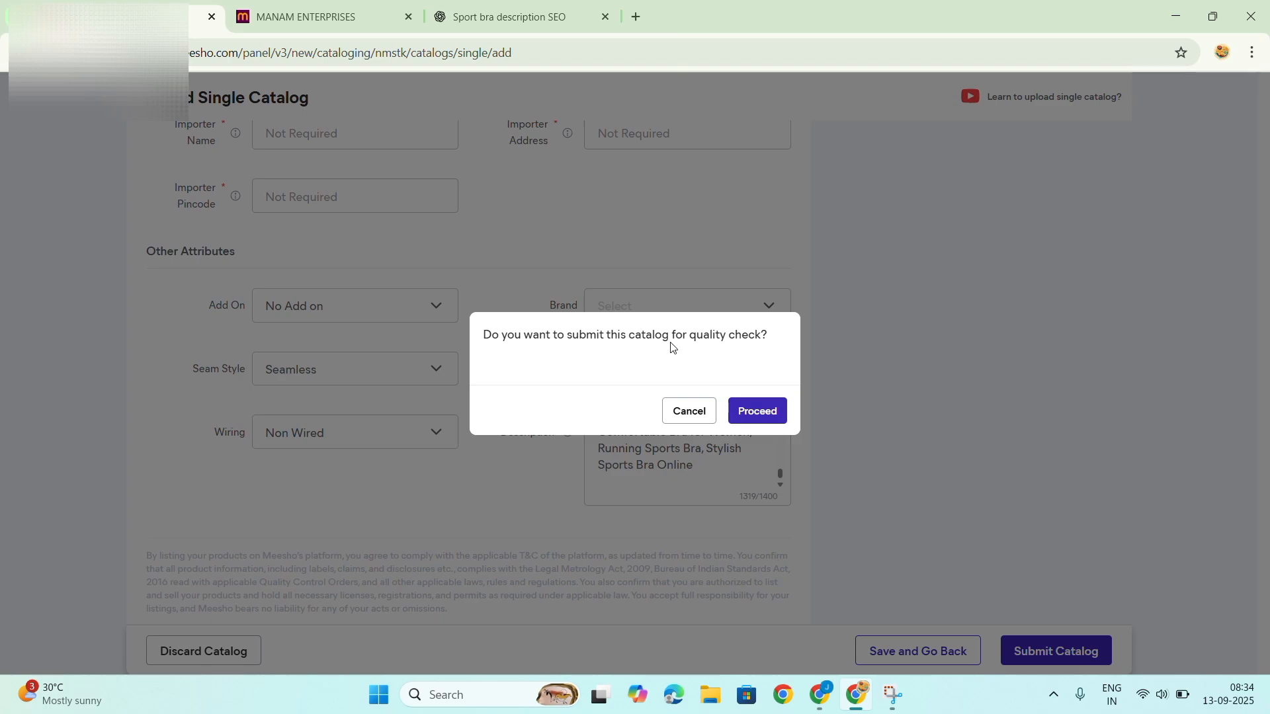
click(756, 411)
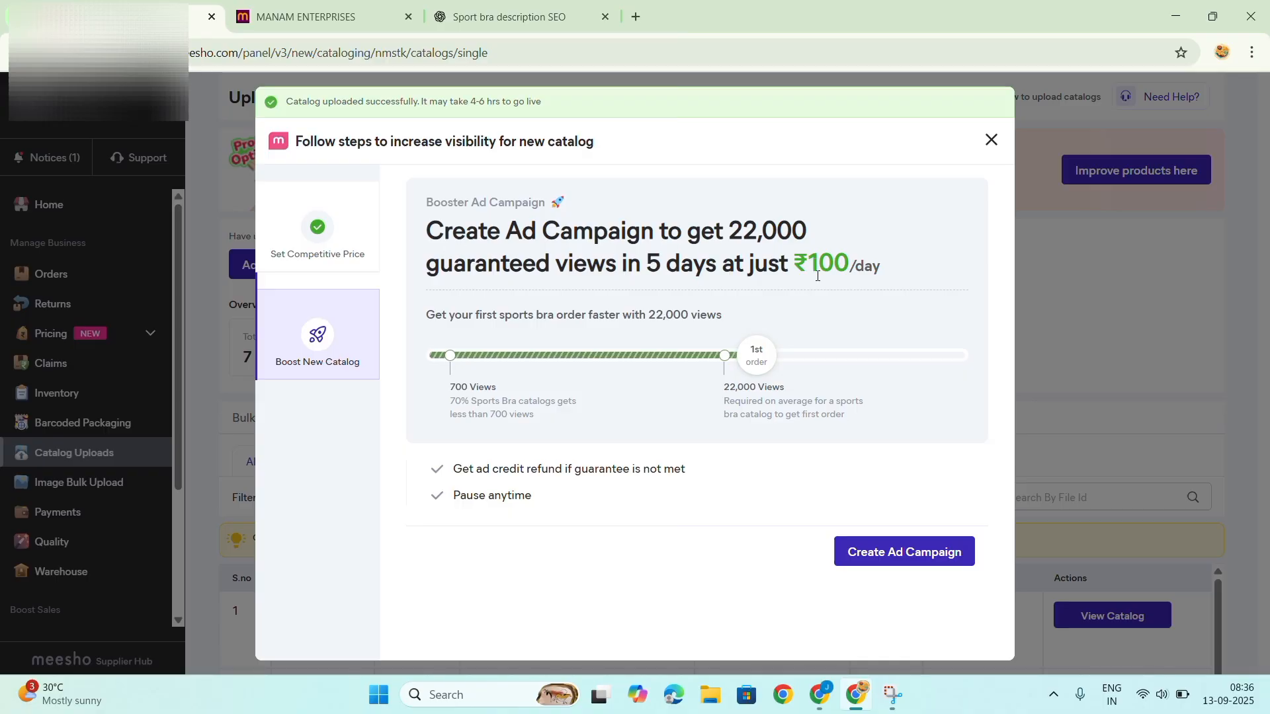
Create the booster ad campaign for the new catalog at ₹100 per day and dismiss the confirmation.
click(863, 552)
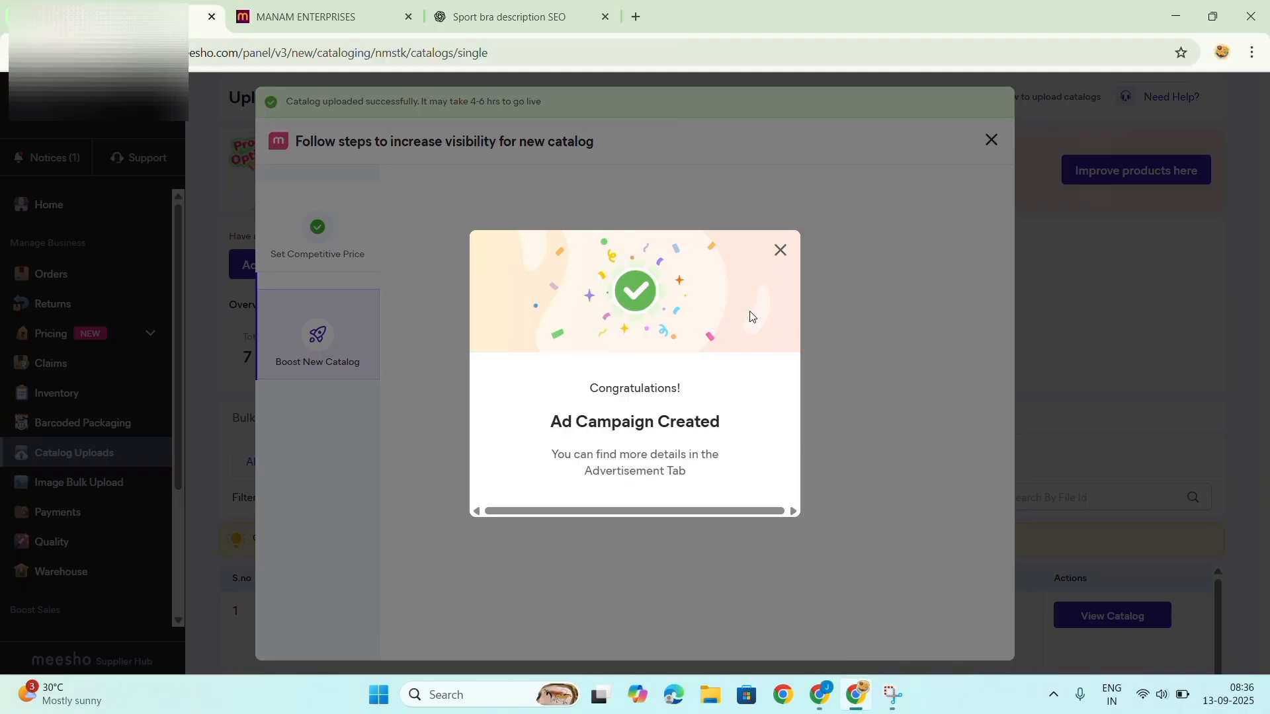
click(780, 251)
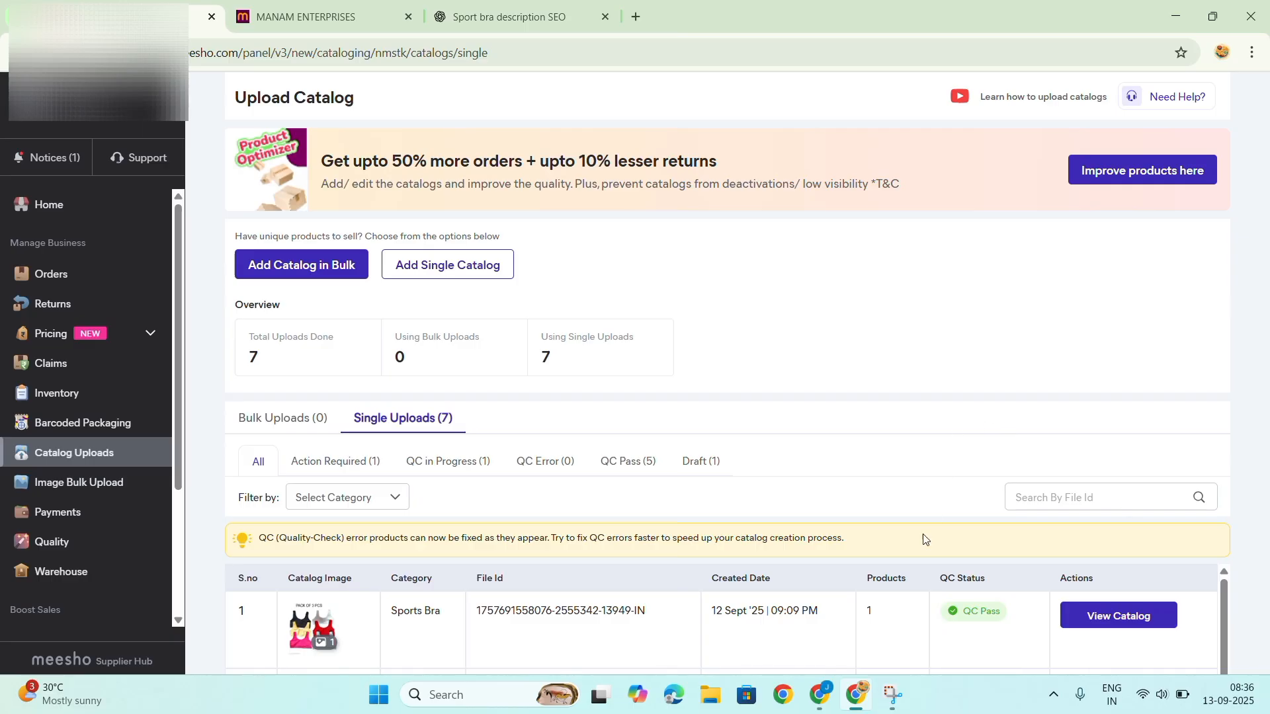
Look through the single uploads list to check the QC status of the sports bra catalogs.
scroll(939, 620, down, 2)
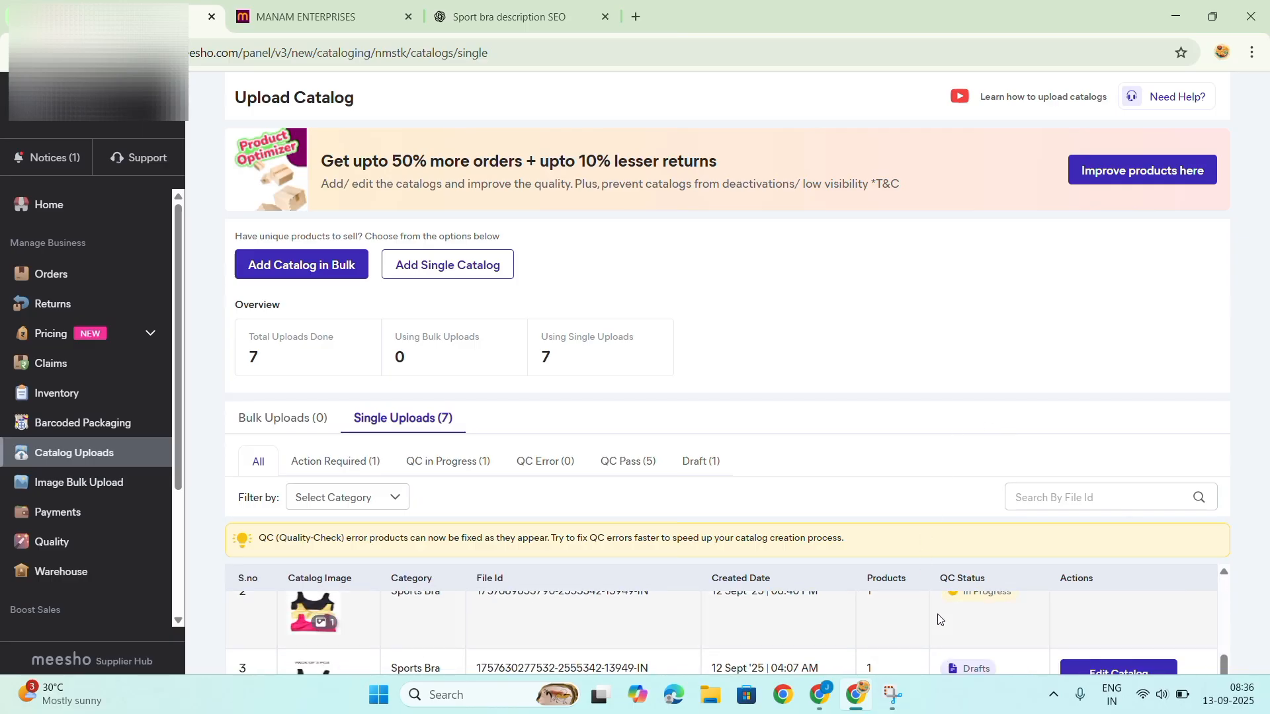
scroll(933, 631, up, 2)
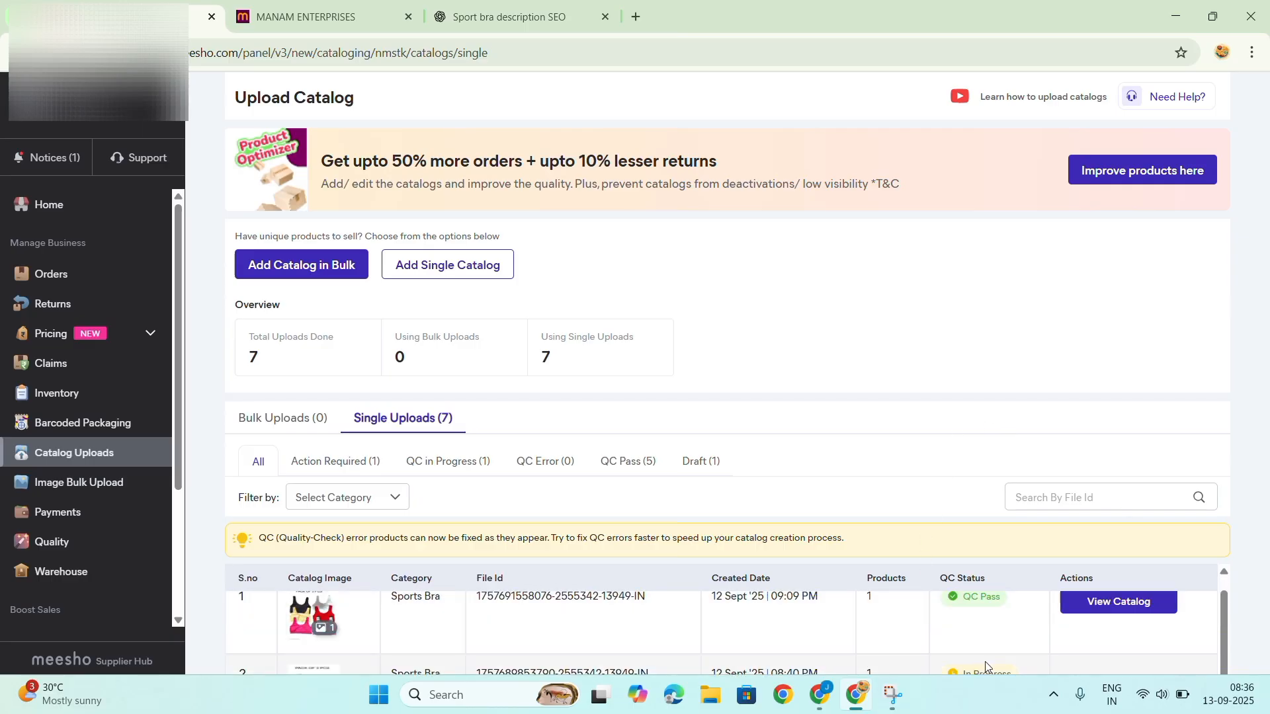
scroll(986, 661, down, 2)
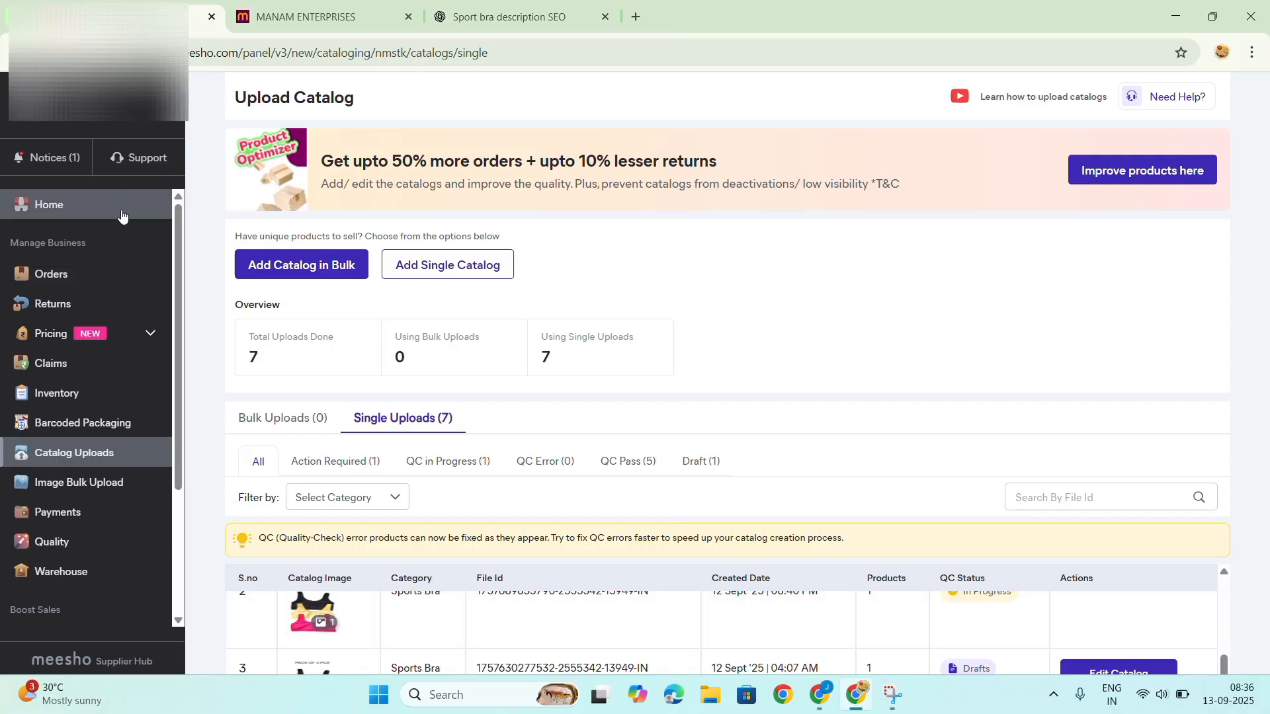
scroll(397, 595, up, 2)
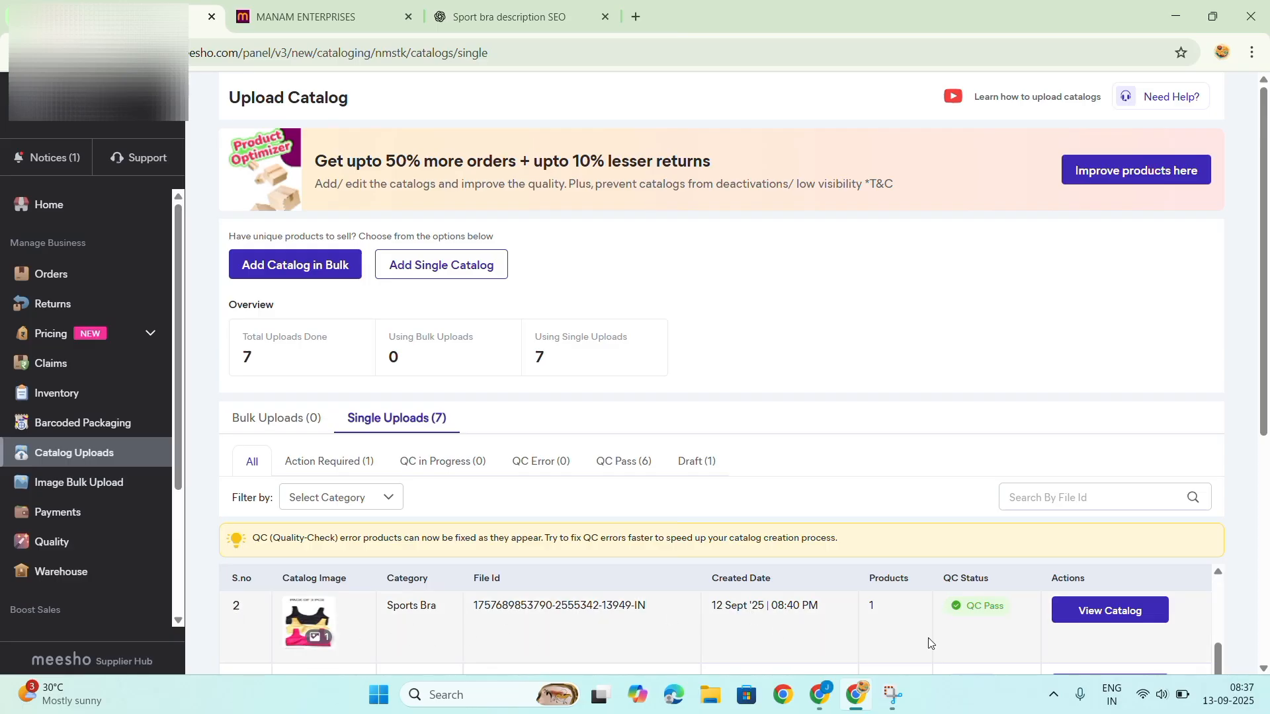
scroll(931, 643, up, 1)
scroll(931, 643, down, 1)
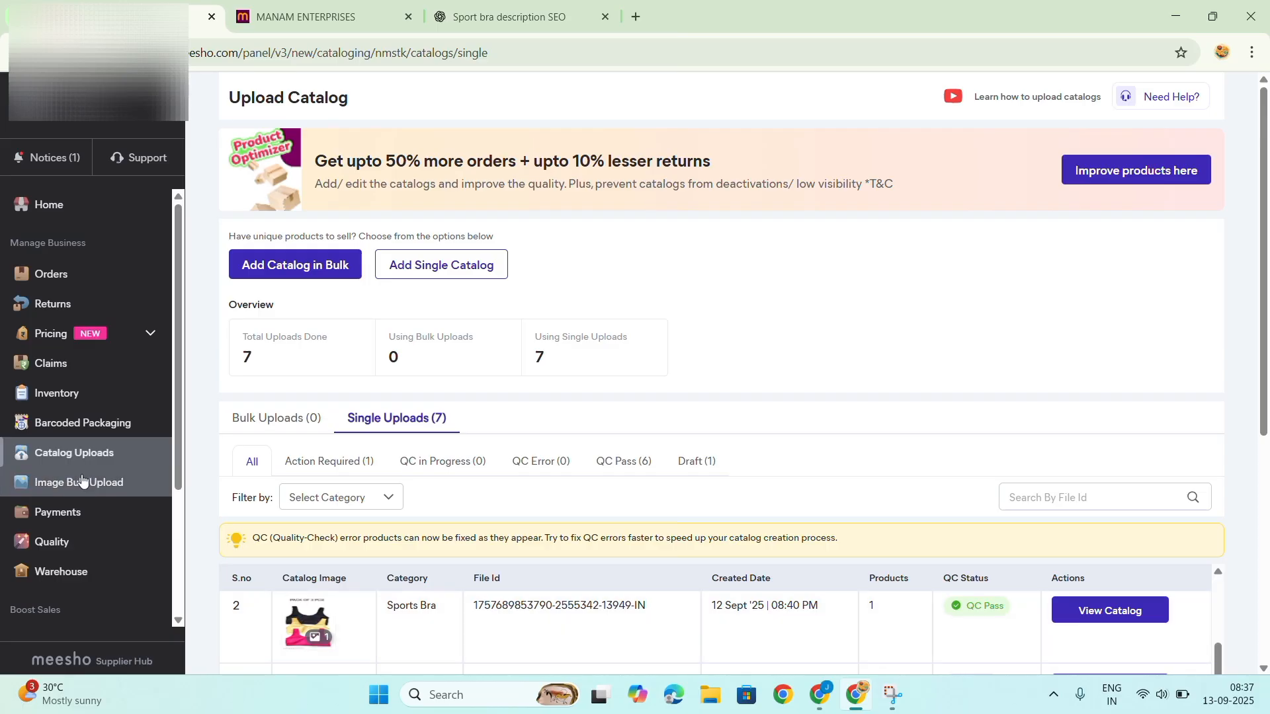
Open the Advertisement page and review all and live campaigns in the campaign listing.
double_click(104, 517)
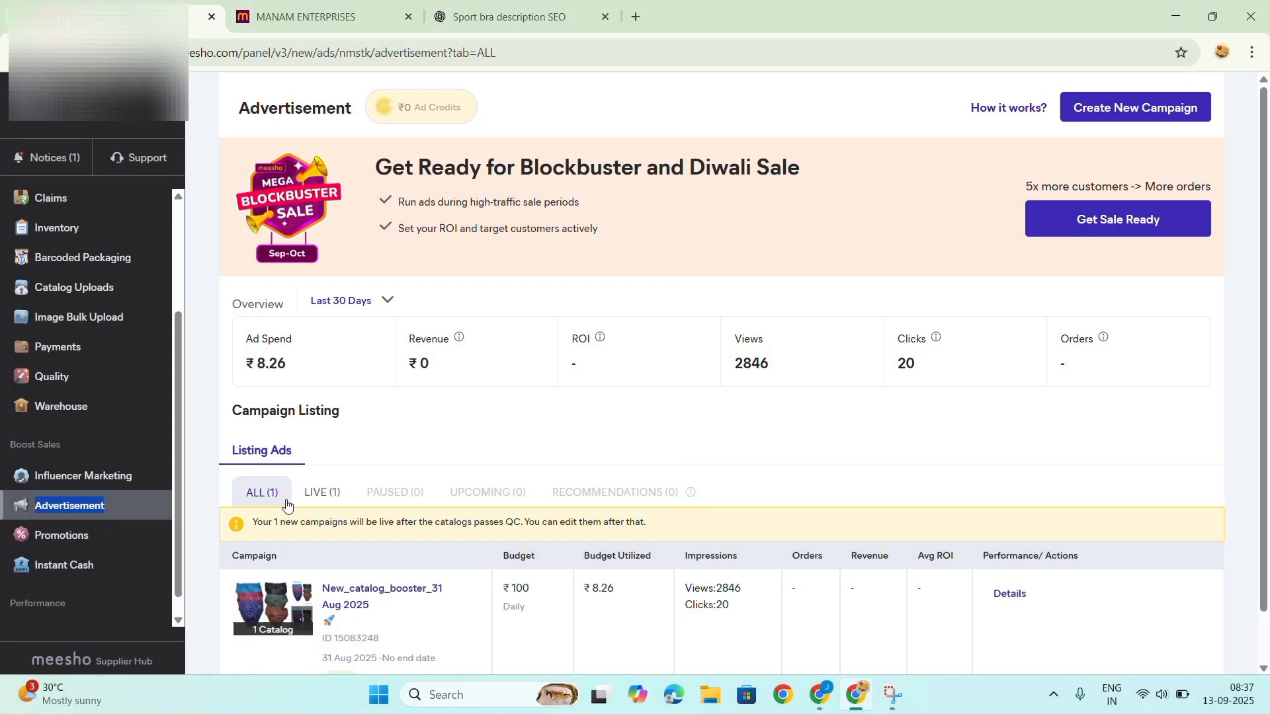
scroll(310, 496, down, 1)
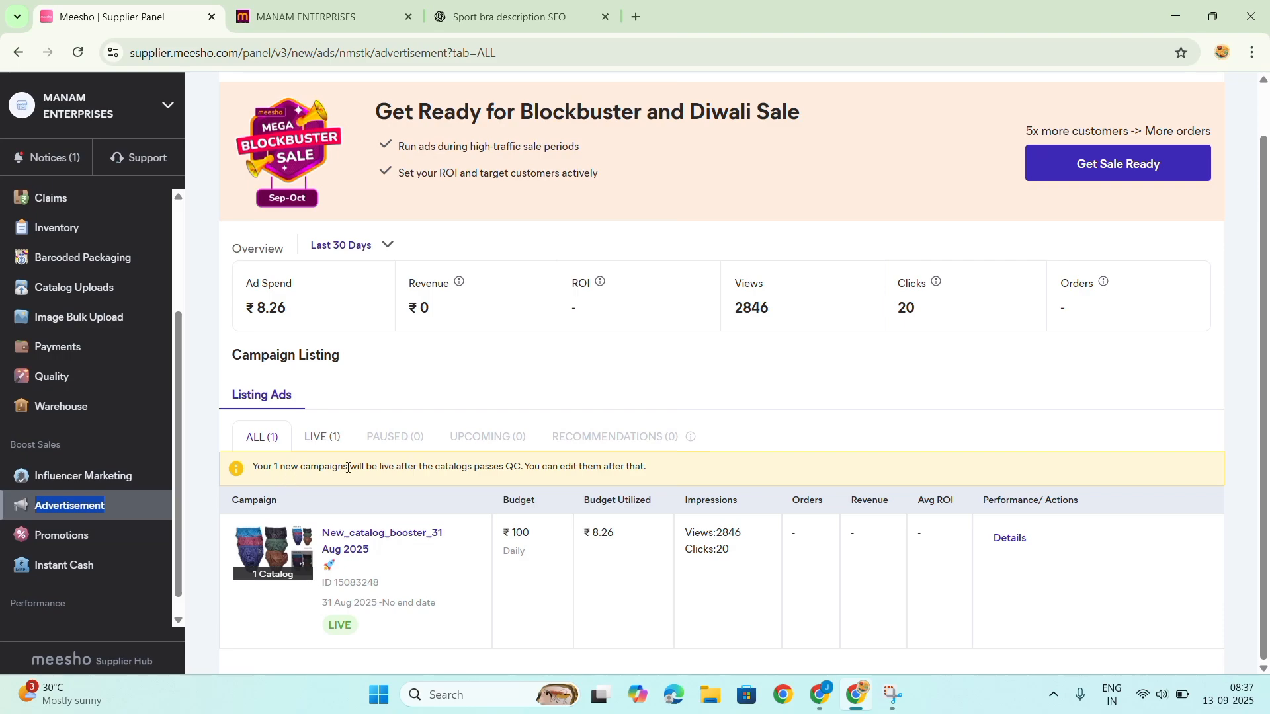
click(322, 436)
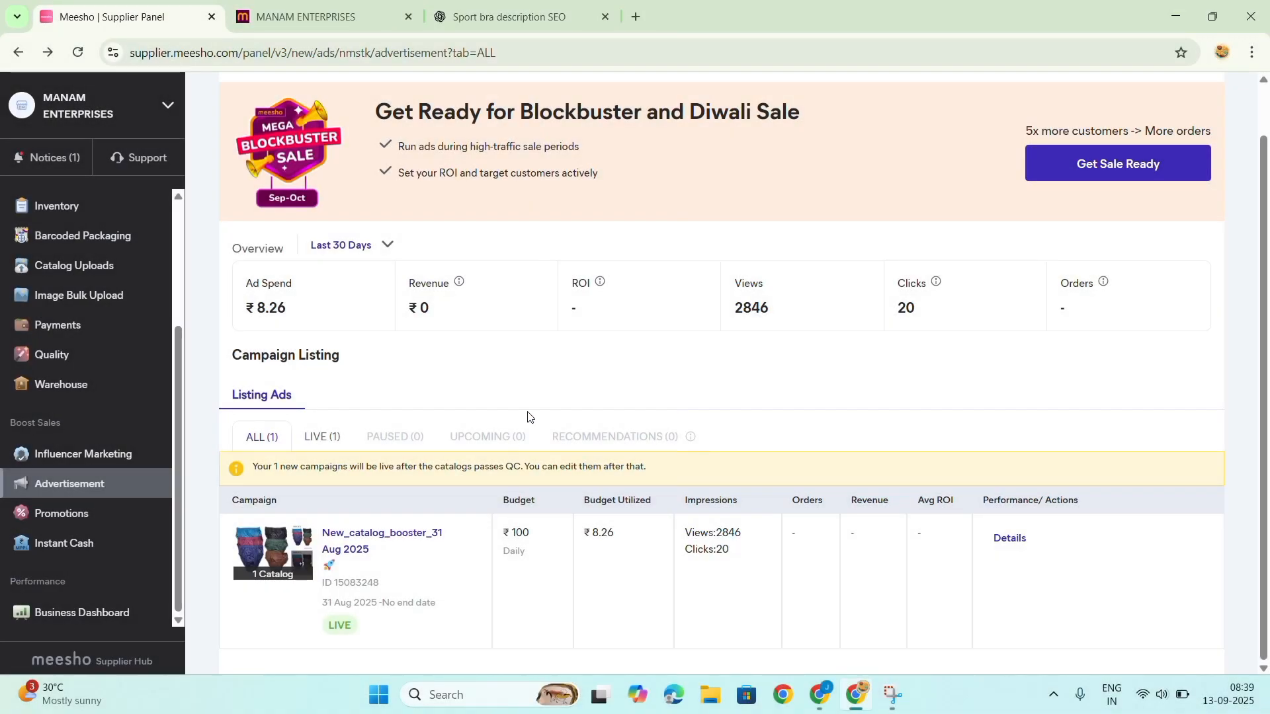
Open the Promotions page, dismiss the Mega Blockbuster Sale offer, and view the flash events and the upcoming, live and expired sale events.
click(48, 515)
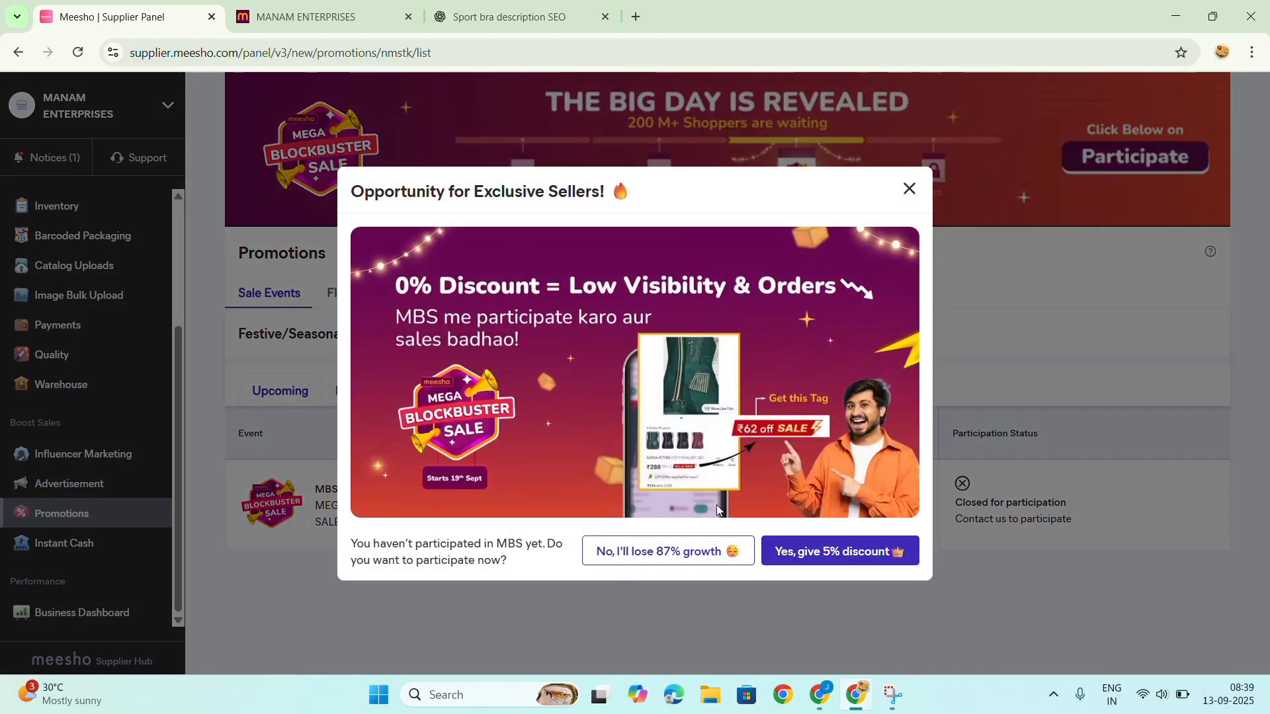
click(907, 189)
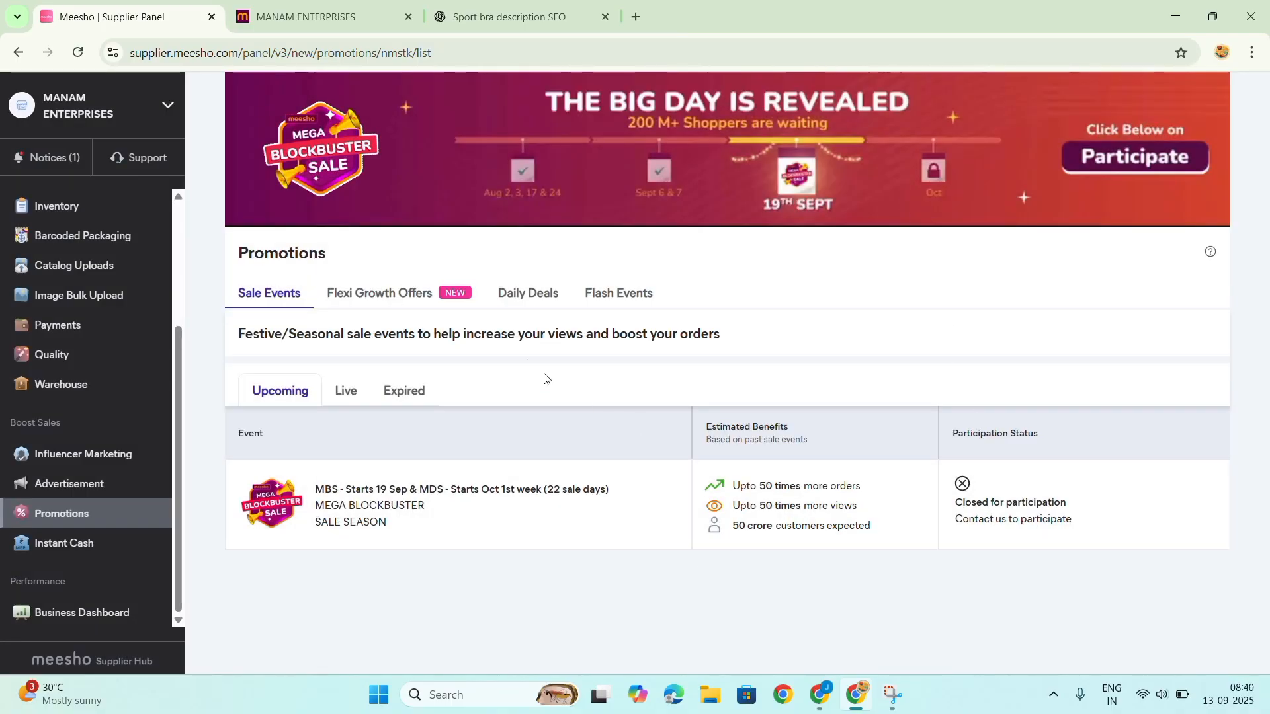
click(619, 295)
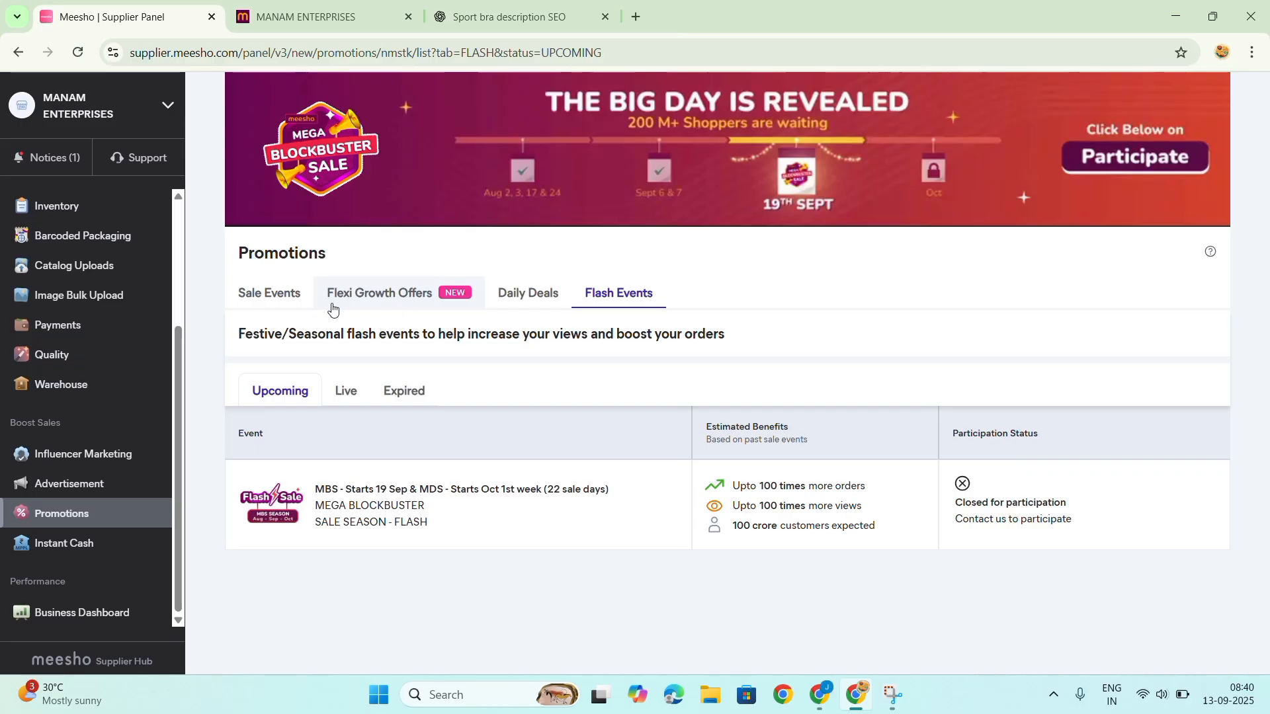
click(264, 293)
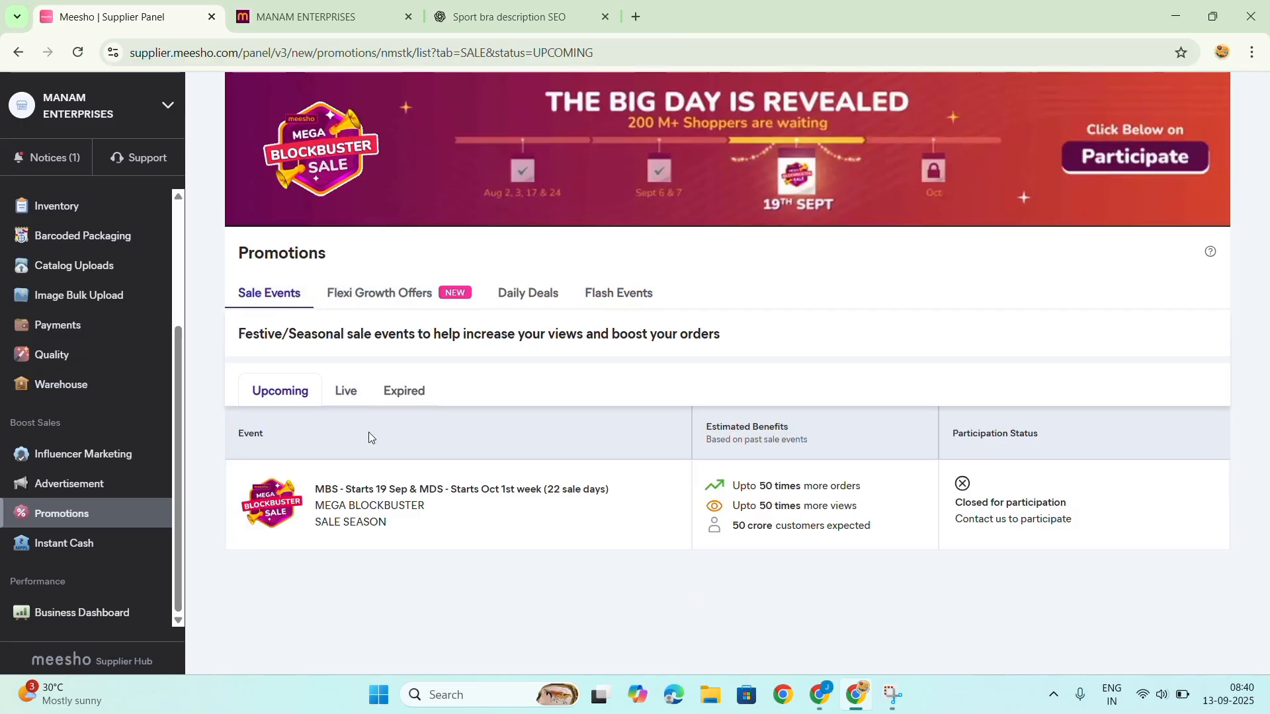
click(346, 395)
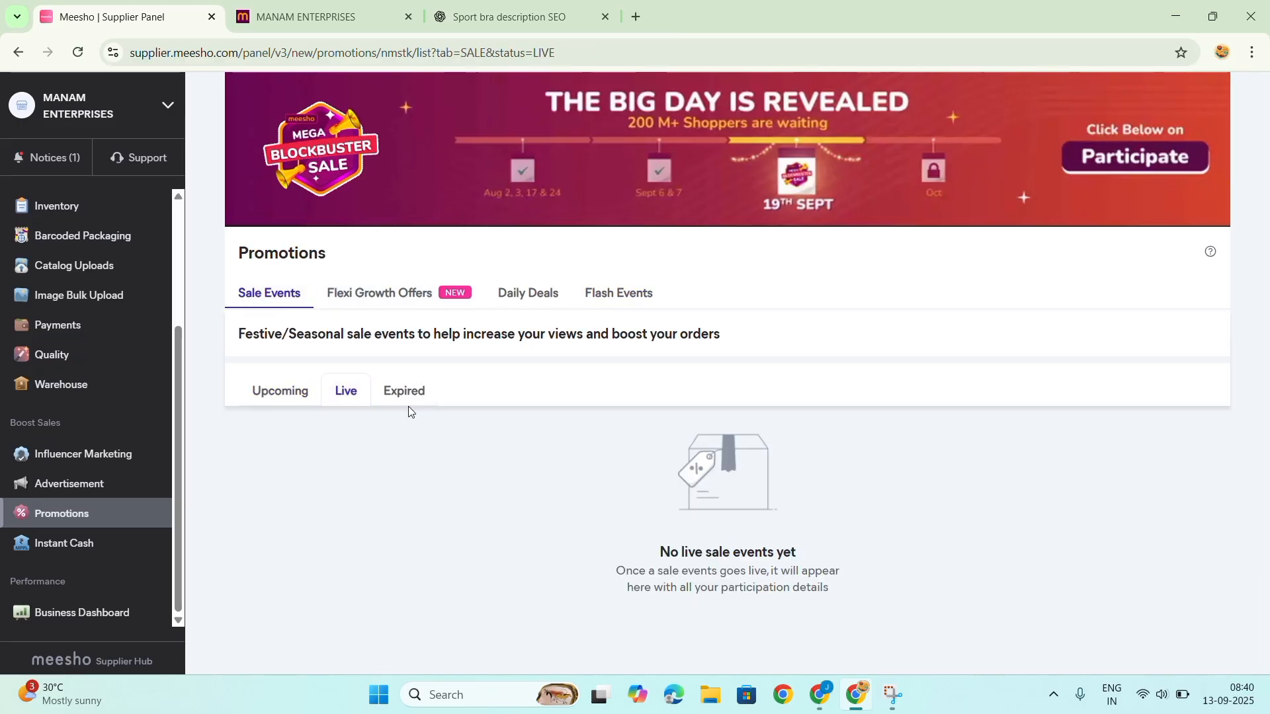
click(407, 398)
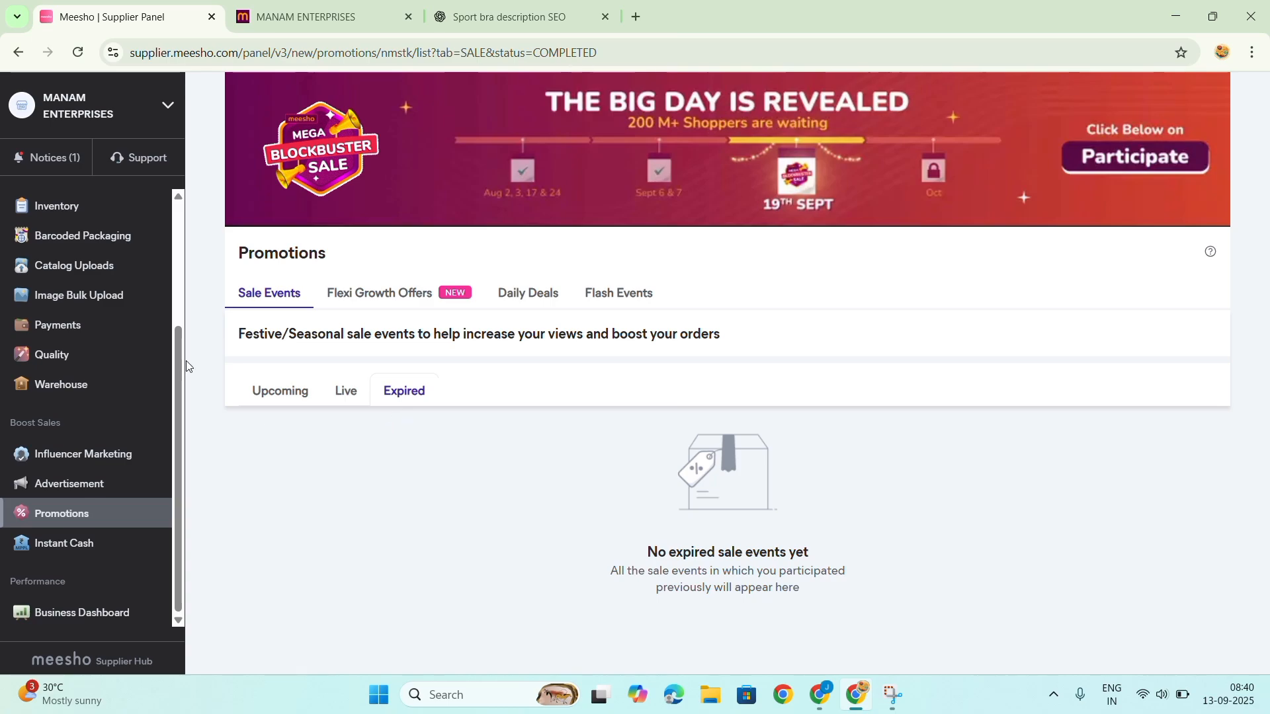
Look through the seller account's inventory, business dashboard, quality and orders pages.
click(83, 209)
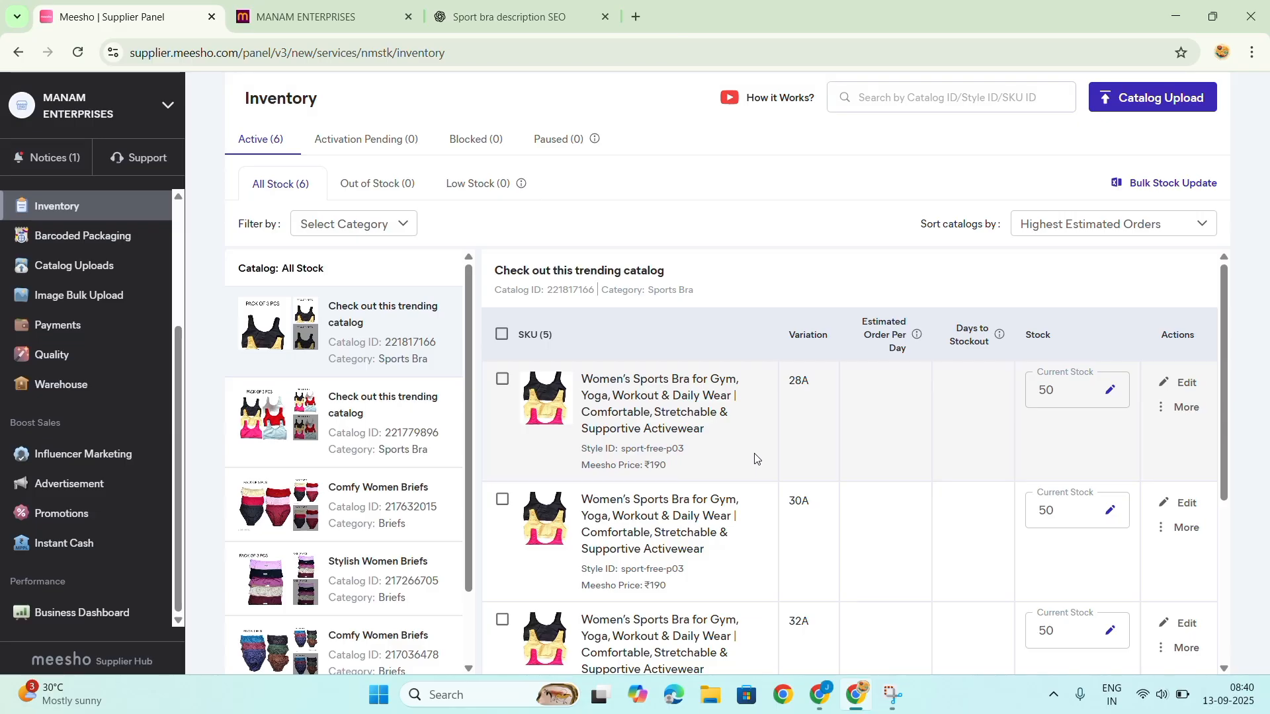
click(117, 610)
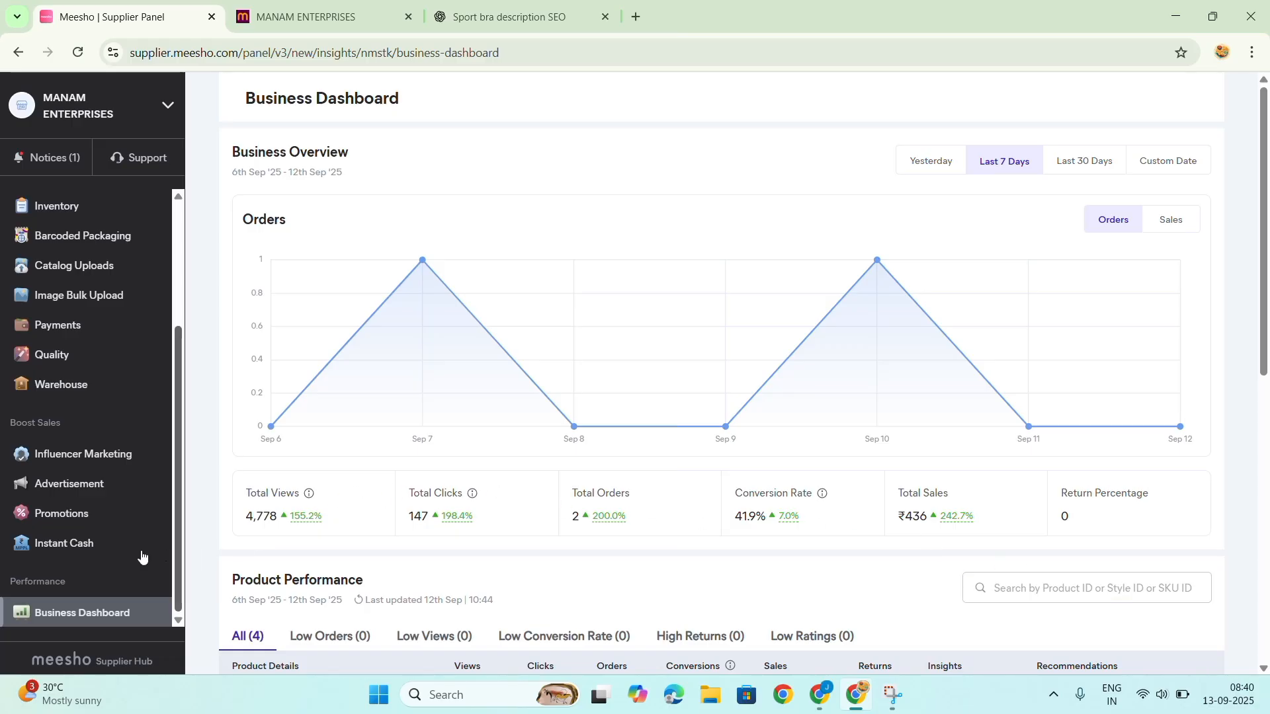
click(73, 356)
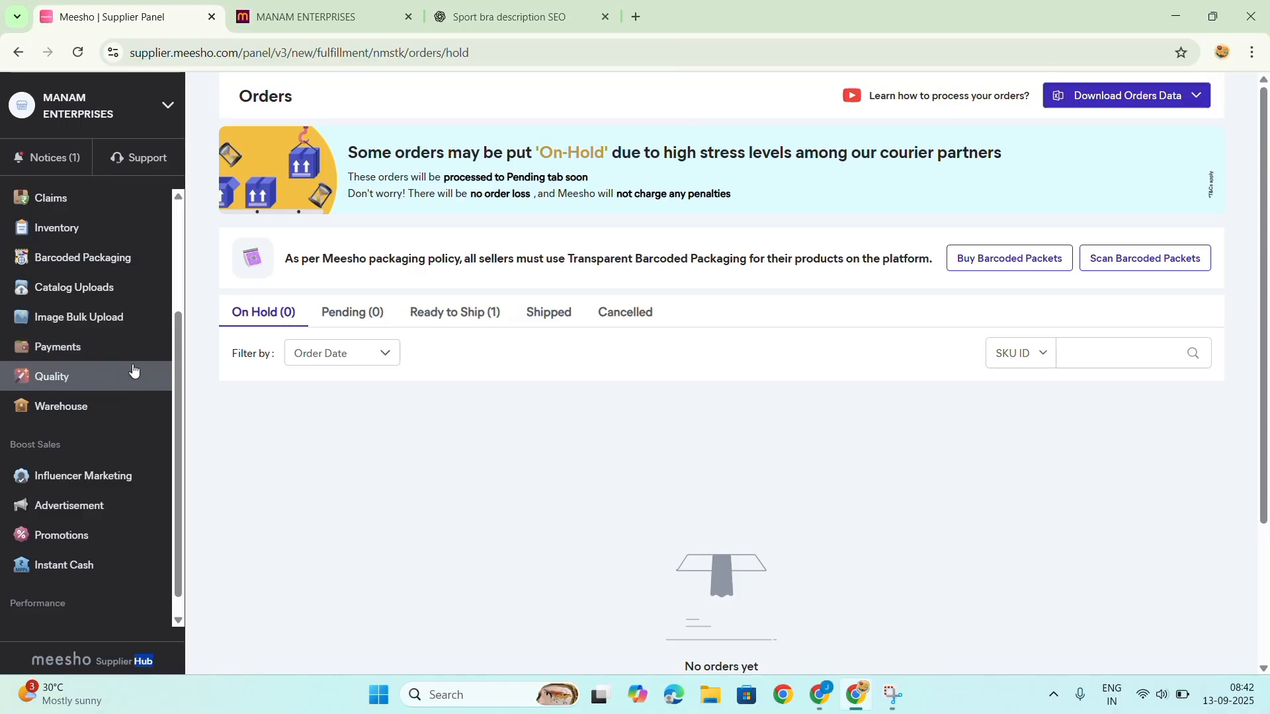
scroll(136, 367, up, 3)
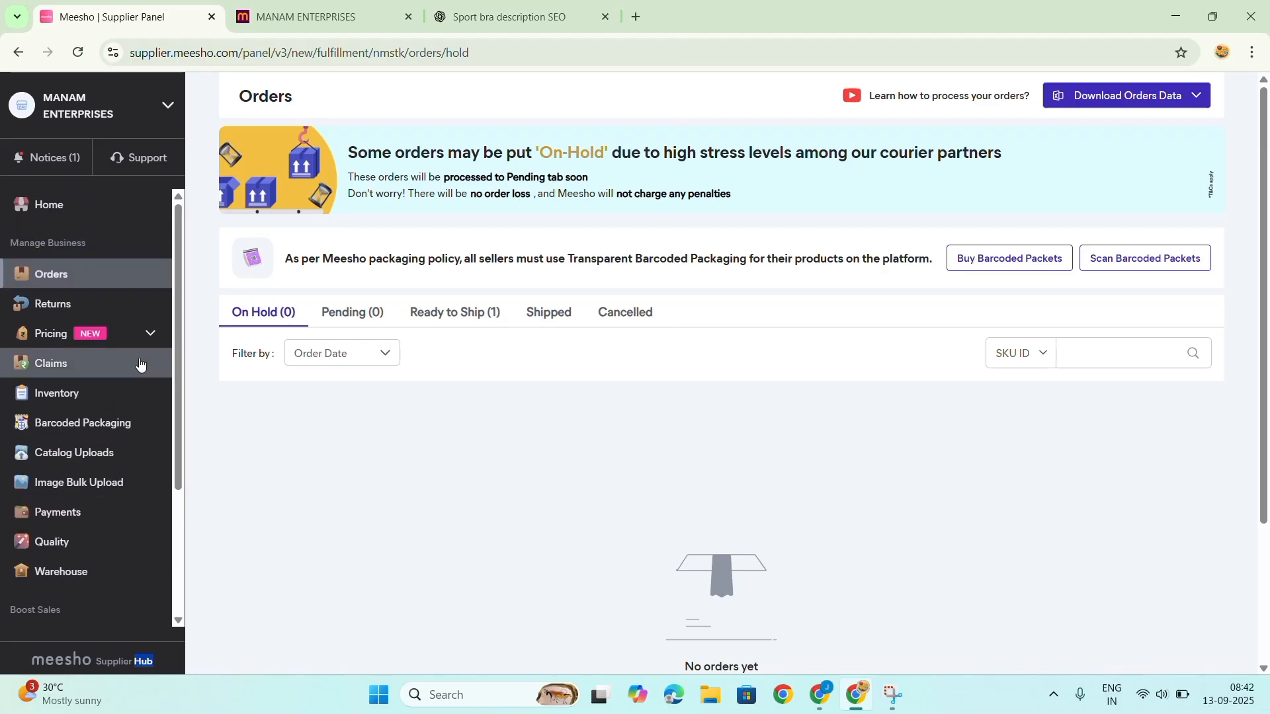